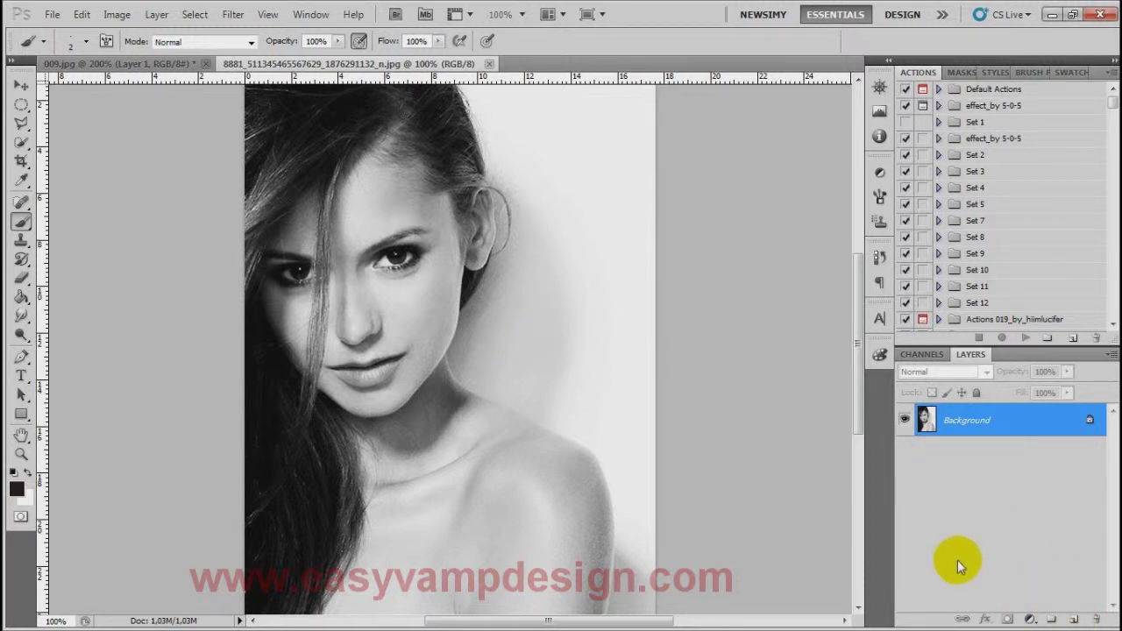
# Add a new layer above the Background and draw a dark line under the fully visible eye with the 2 px soft brush
pyautogui.click(1073, 619)
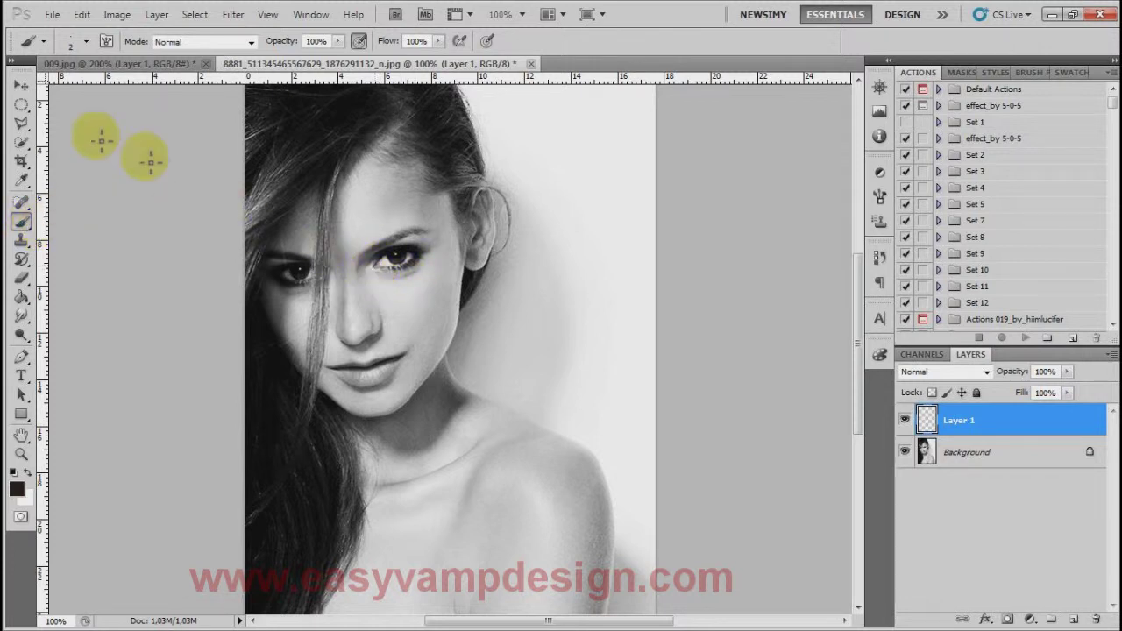
pyautogui.click(86, 41)
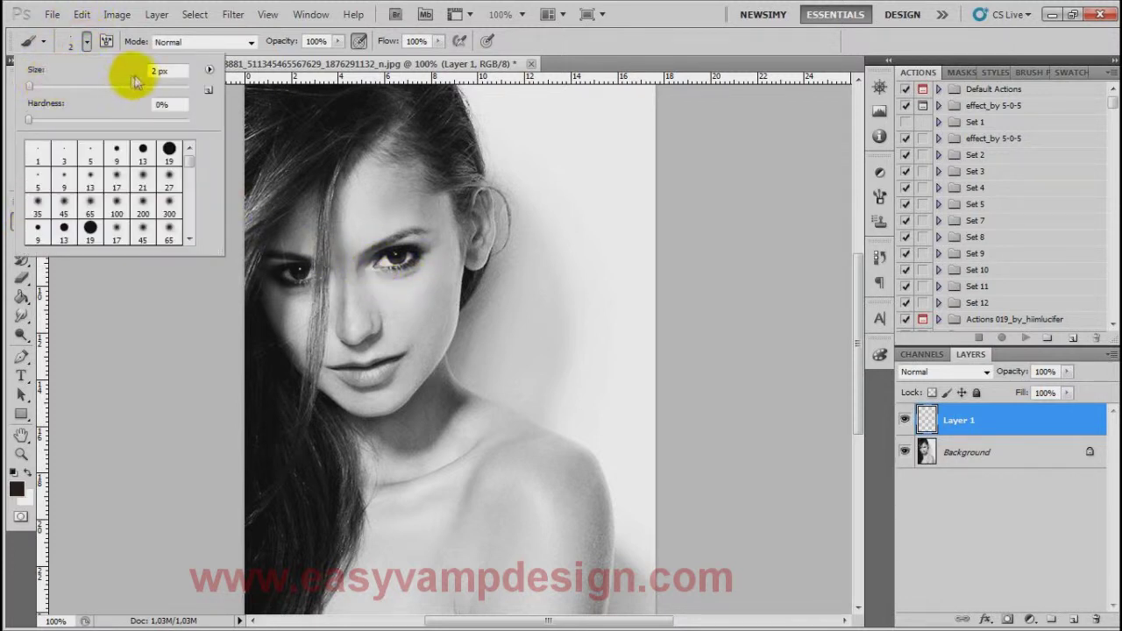
pyautogui.click(721, 155)
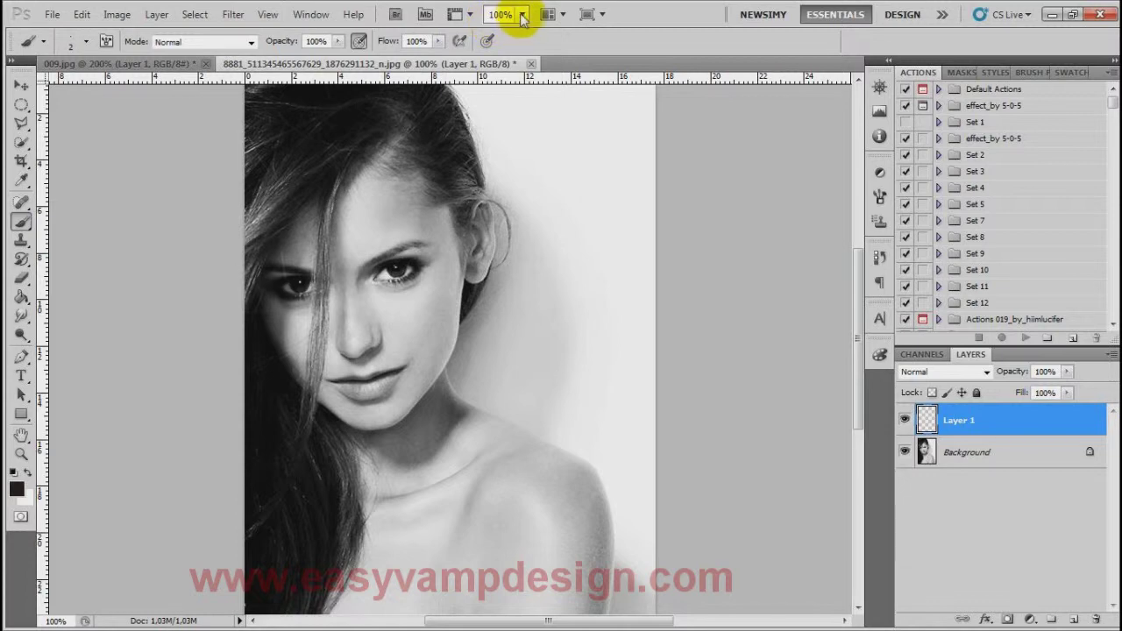
pyautogui.click(523, 14)
pyautogui.click(514, 85)
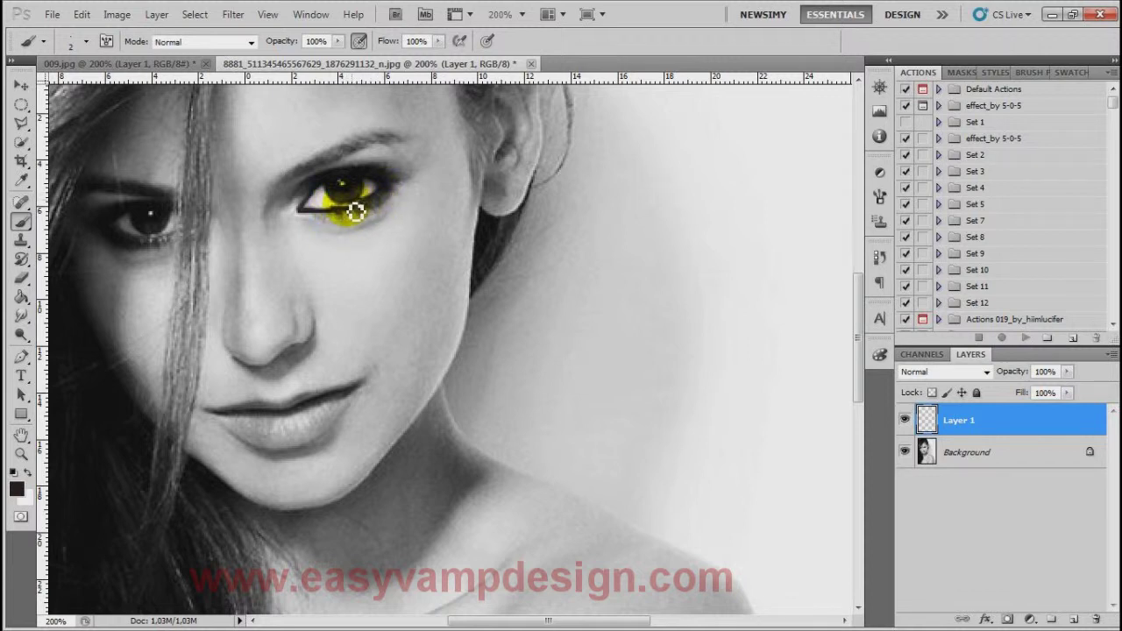
# Erase the excess eyeliner along the lower lid of the fully visible eye
pyautogui.click(21, 275)
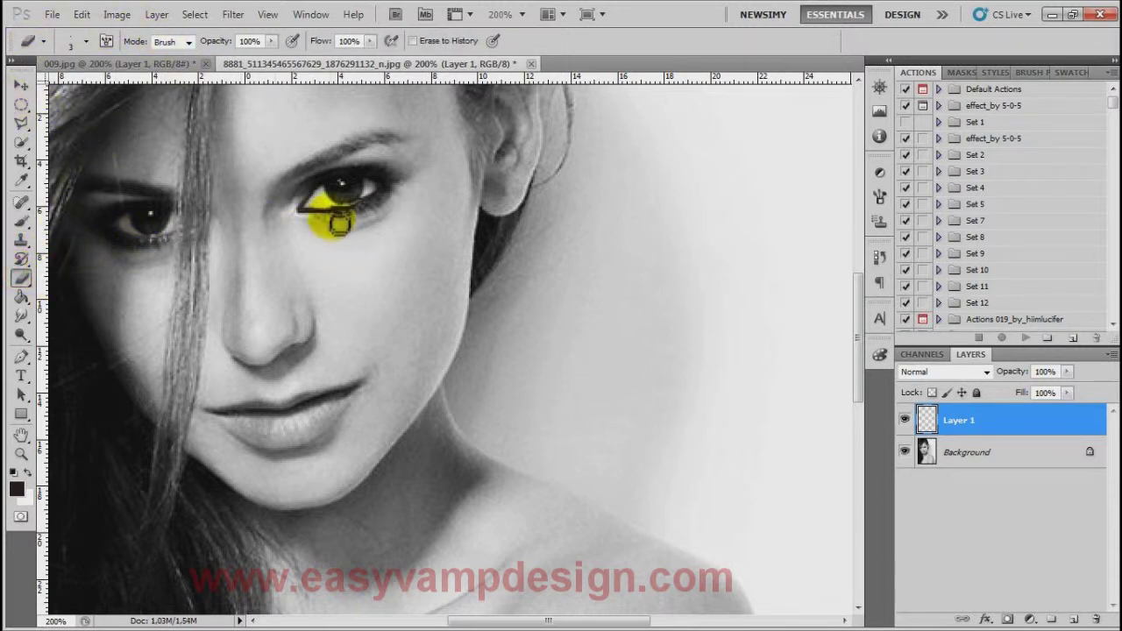
pyautogui.moveTo(339, 228); pyautogui.dragTo(340, 209)
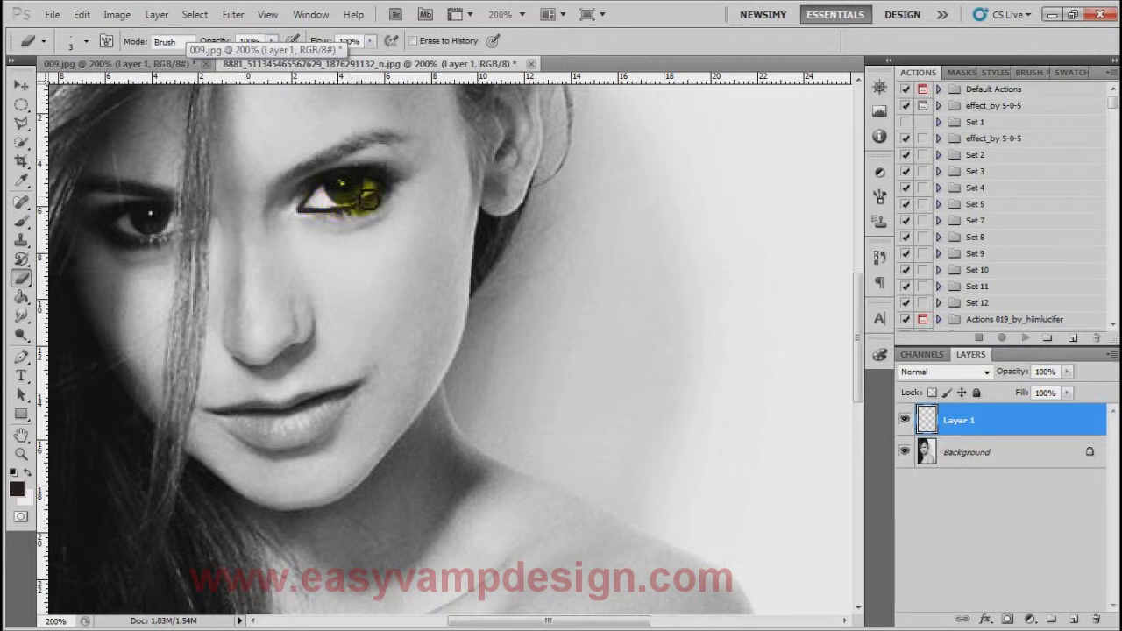
pyautogui.moveTo(369, 202)
pyautogui.mouseDown()
pyautogui.moveTo(325, 208)
pyautogui.moveTo(359, 206)
pyautogui.moveTo(289, 170)
pyautogui.moveTo(268, 175)
pyautogui.mouseUp()
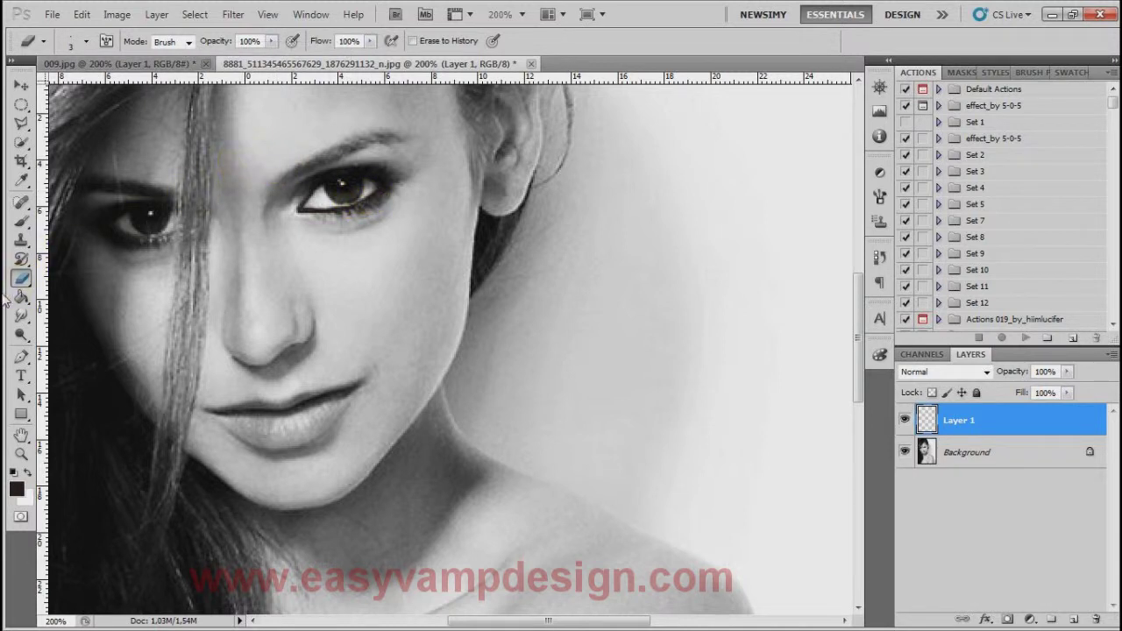
# Draw matching dark eyeliner along the lower lid of the eye partly covered by hair, using the 2 px brush
pyautogui.click(21, 221)
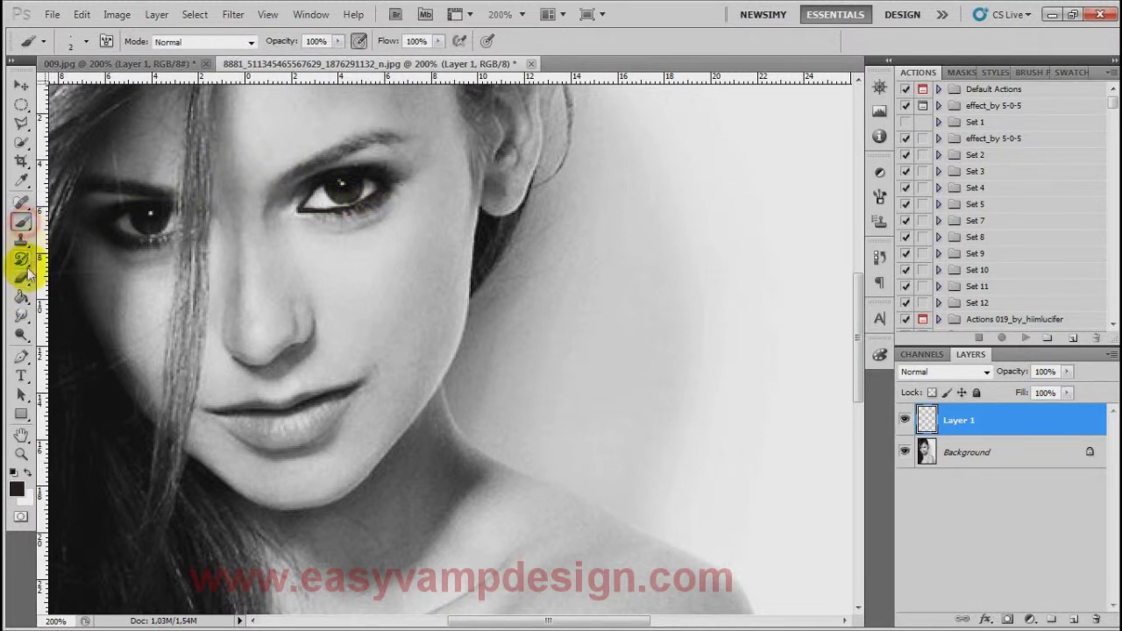
pyautogui.moveTo(114, 230); pyautogui.dragTo(131, 241)
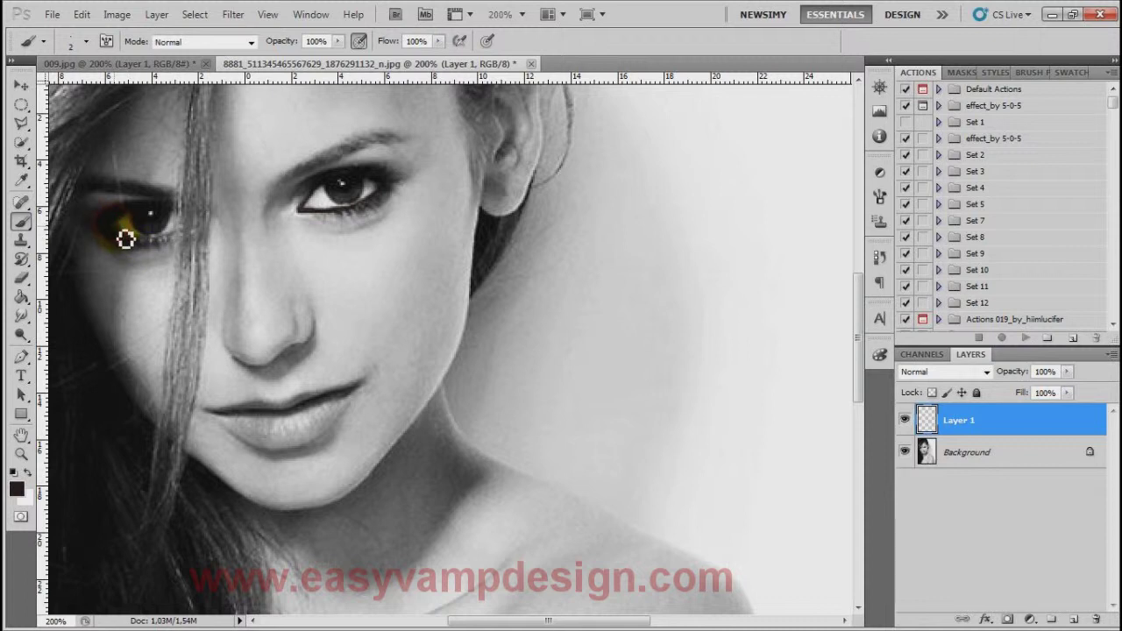
pyautogui.moveTo(155, 249)
pyautogui.mouseDown()
pyautogui.moveTo(167, 240)
pyautogui.moveTo(196, 240)
pyautogui.moveTo(206, 211)
pyautogui.moveTo(219, 230)
pyautogui.moveTo(168, 220)
pyautogui.mouseUp()
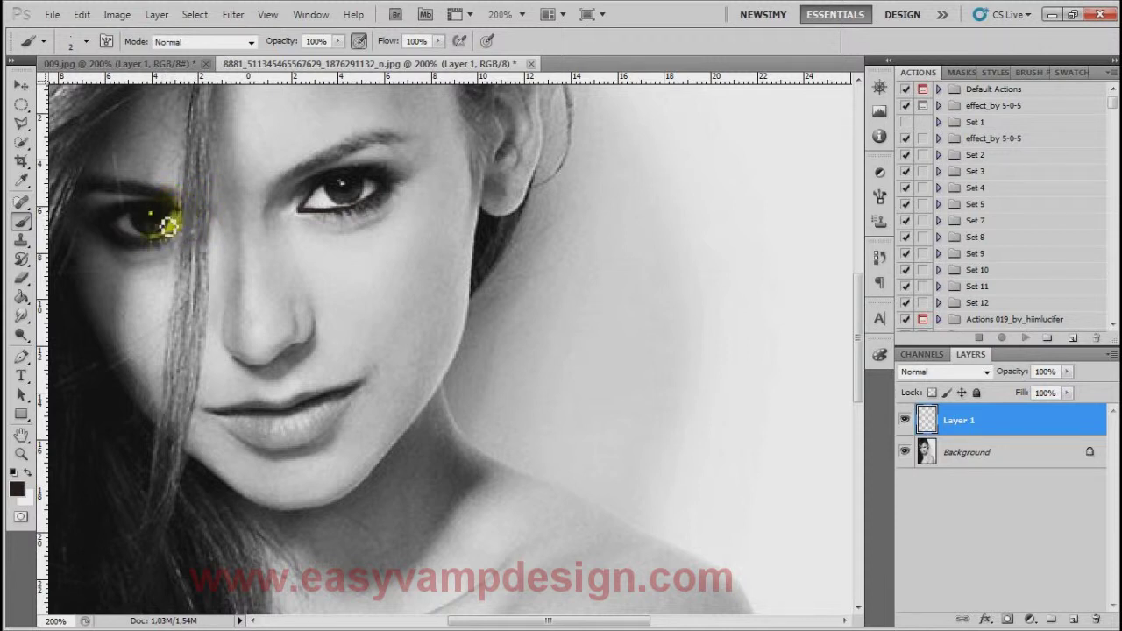
# Erase stray eyeliner beside the hair strand and tidy the liner edges around both eyes
pyautogui.click(22, 278)
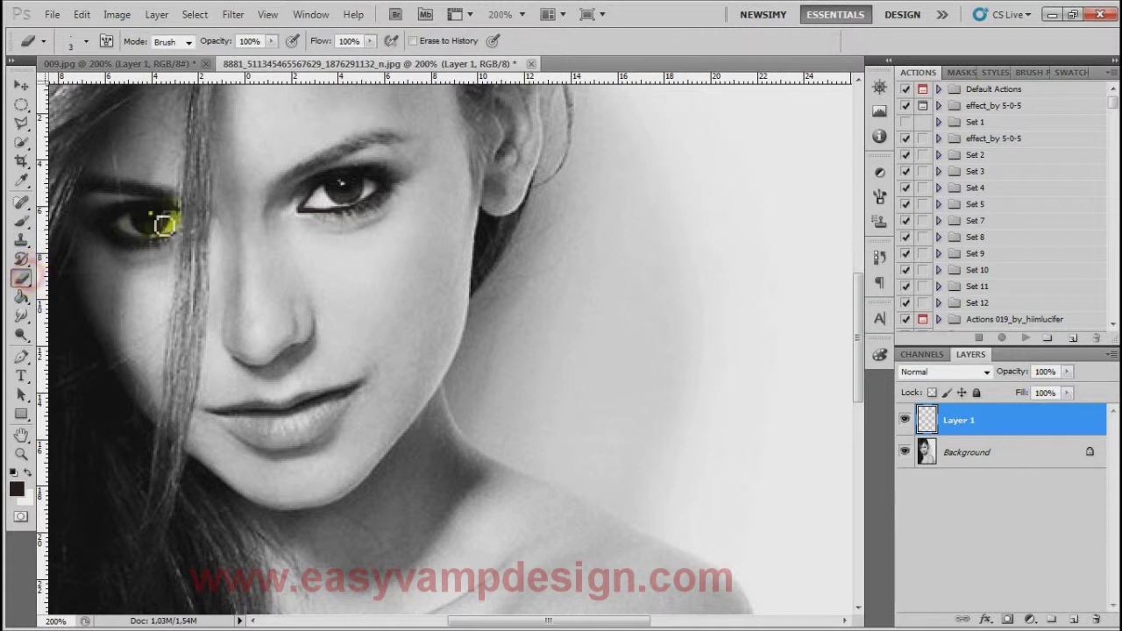
pyautogui.moveTo(190, 212); pyautogui.dragTo(167, 231)
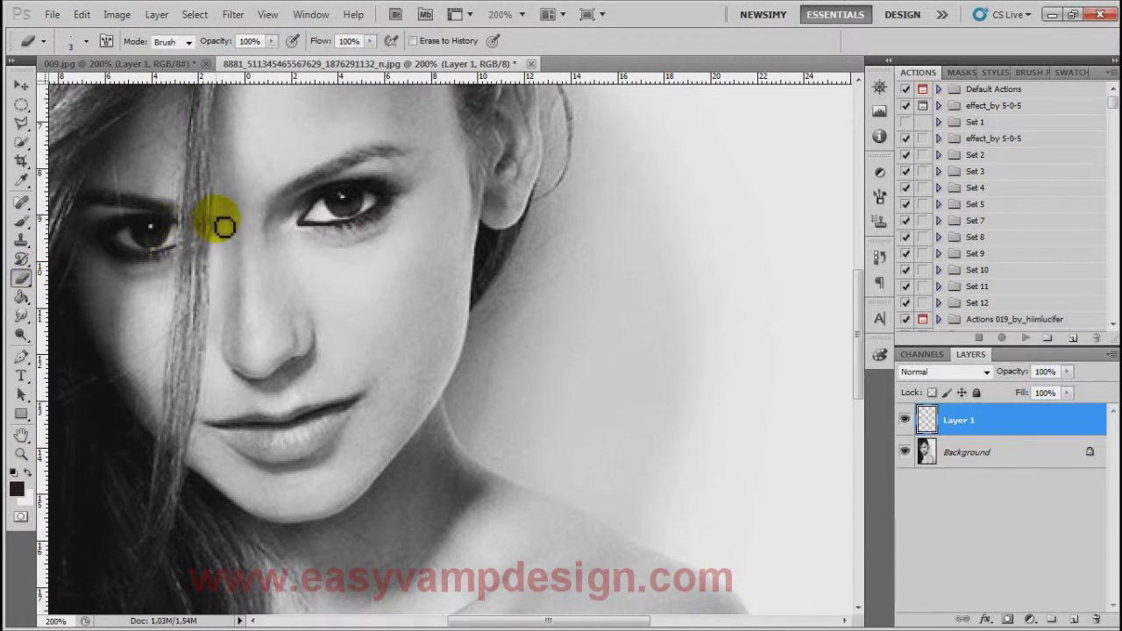
pyautogui.moveTo(221, 225); pyautogui.dragTo(186, 211)
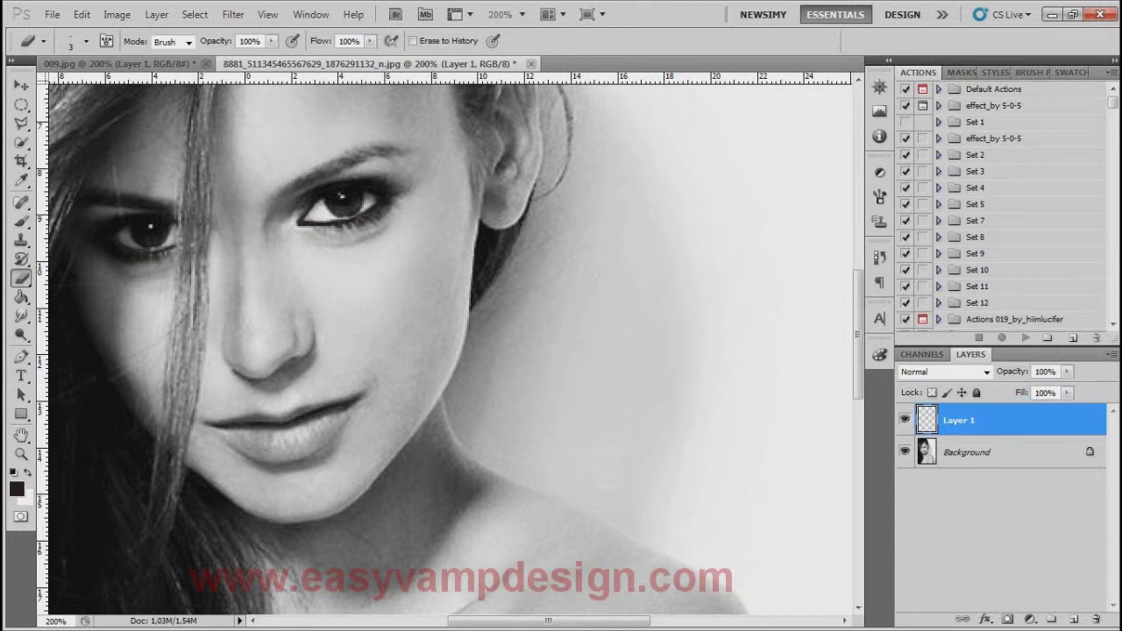
pyautogui.moveTo(450, 233); pyautogui.dragTo(489, 235)
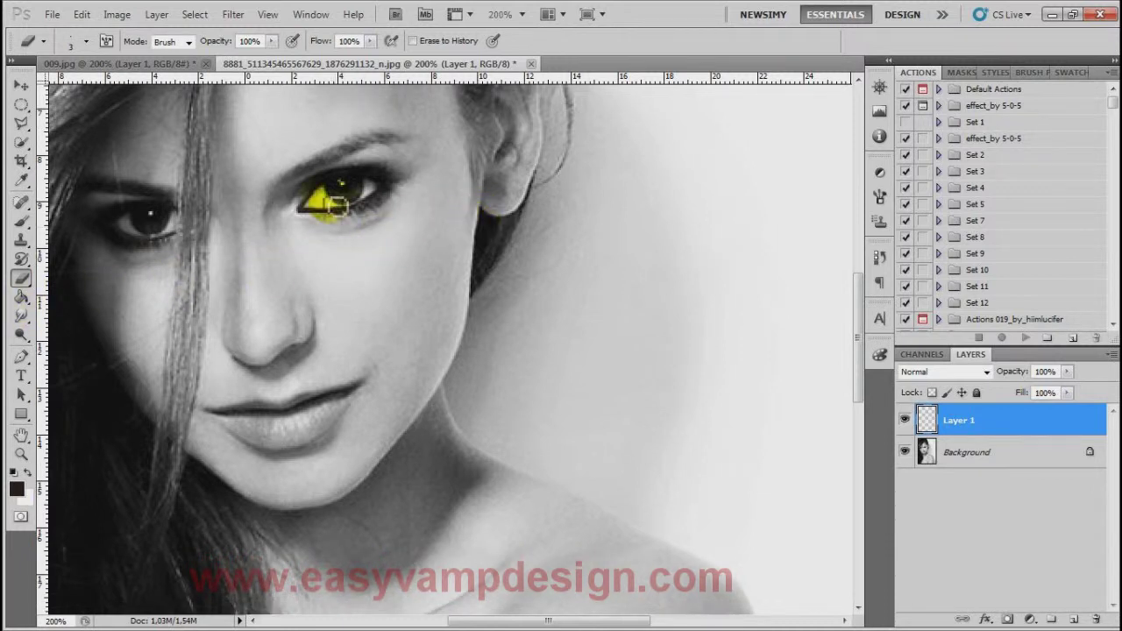
pyautogui.moveTo(326, 201)
pyautogui.mouseDown()
pyautogui.moveTo(300, 235)
pyautogui.moveTo(340, 220)
pyautogui.moveTo(330, 210)
pyautogui.moveTo(360, 207)
pyautogui.moveTo(333, 218)
pyautogui.mouseUp()
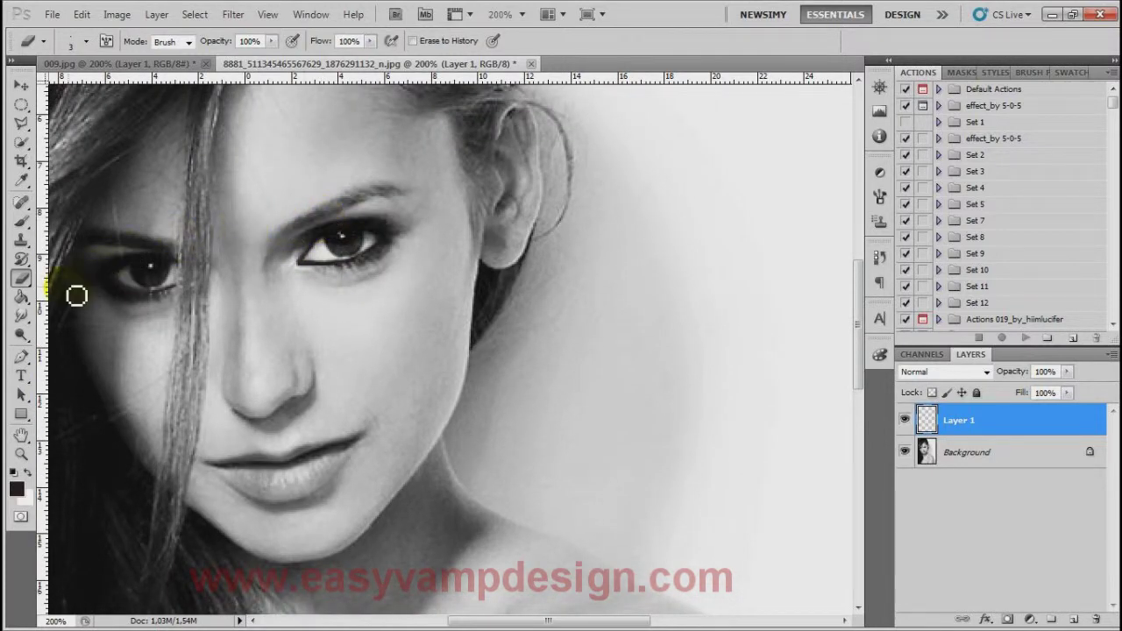
pyautogui.click(18, 273)
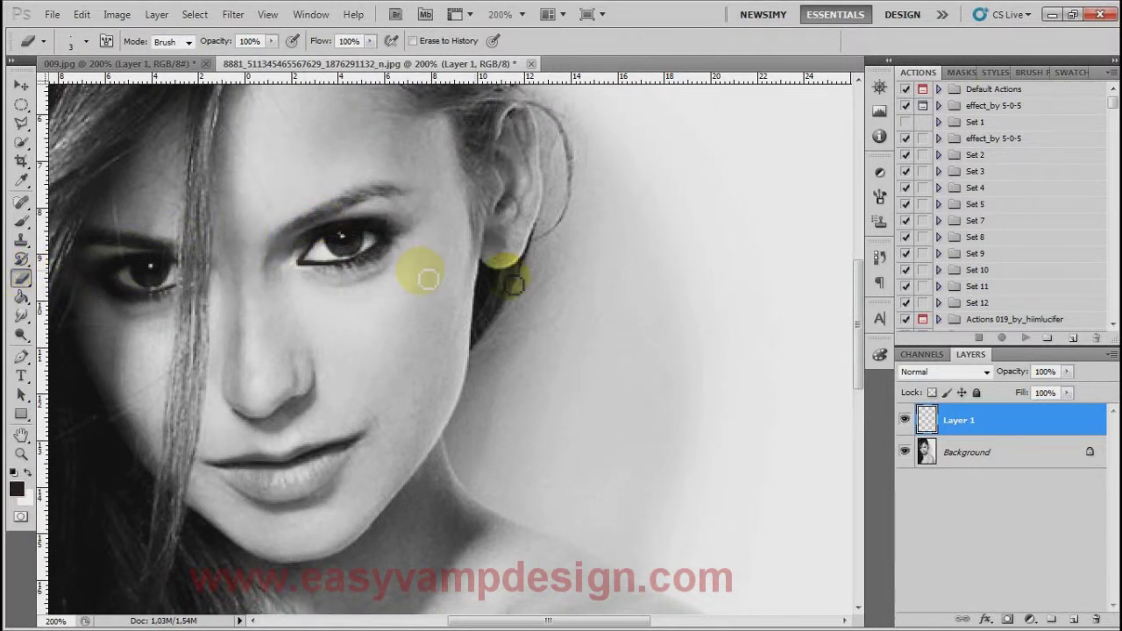
pyautogui.moveTo(299, 261)
pyautogui.mouseDown()
pyautogui.moveTo(333, 283)
pyautogui.moveTo(391, 220)
pyautogui.moveTo(353, 225)
pyautogui.moveTo(313, 205)
pyautogui.moveTo(457, 258)
pyautogui.mouseUp()
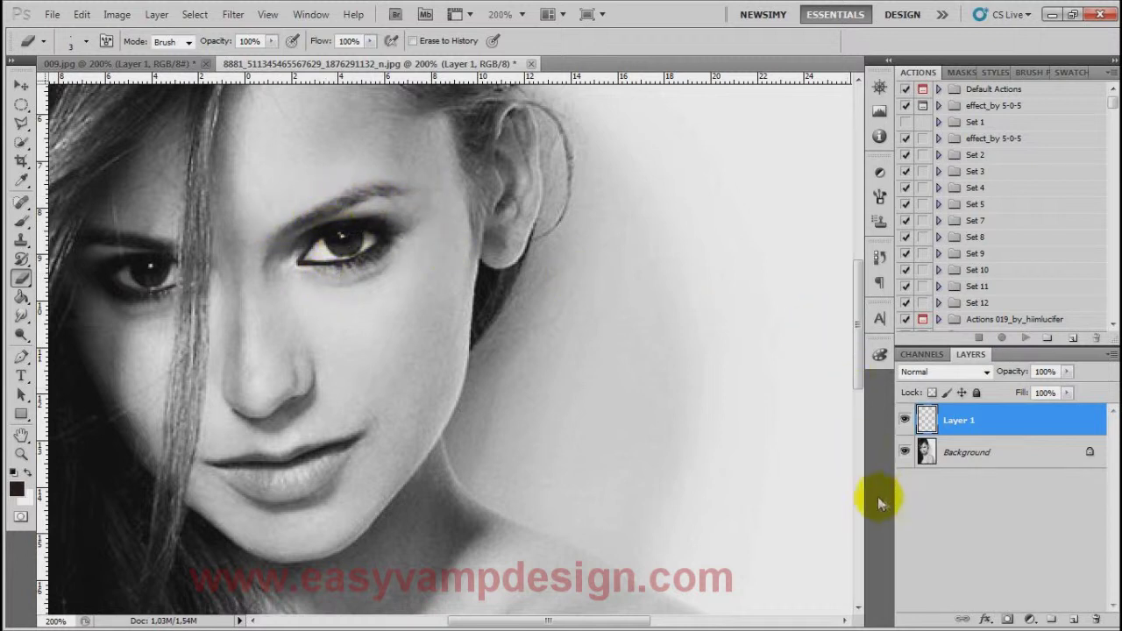
# Add another layer and paint over both eyebrows with a 3 px soft brush in the dark color
pyautogui.click(1074, 618)
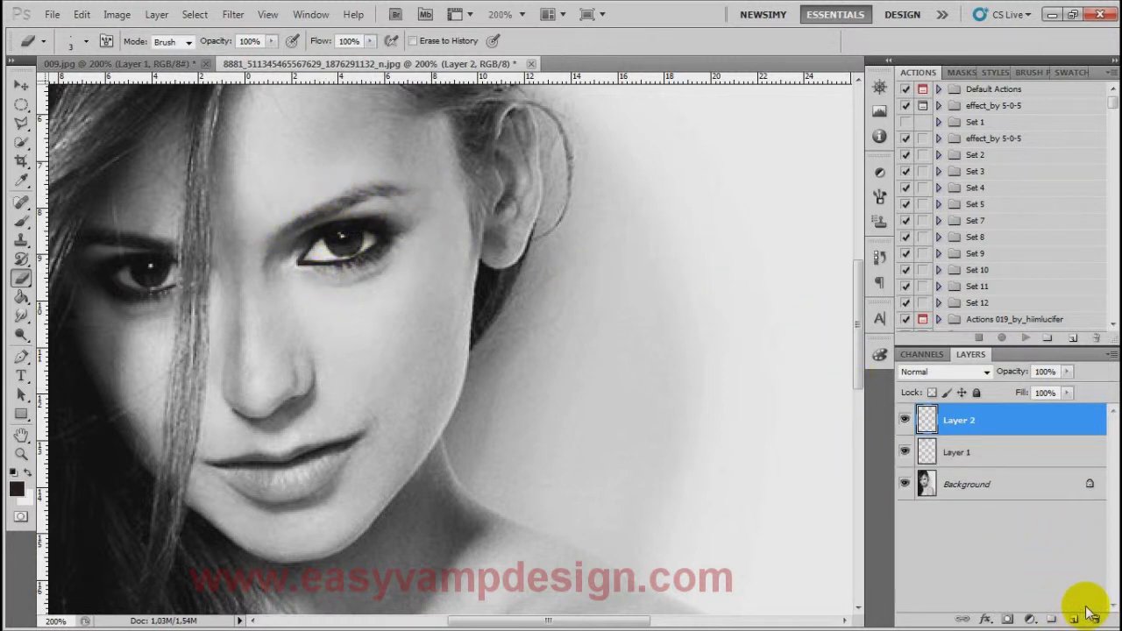
pyautogui.click(20, 223)
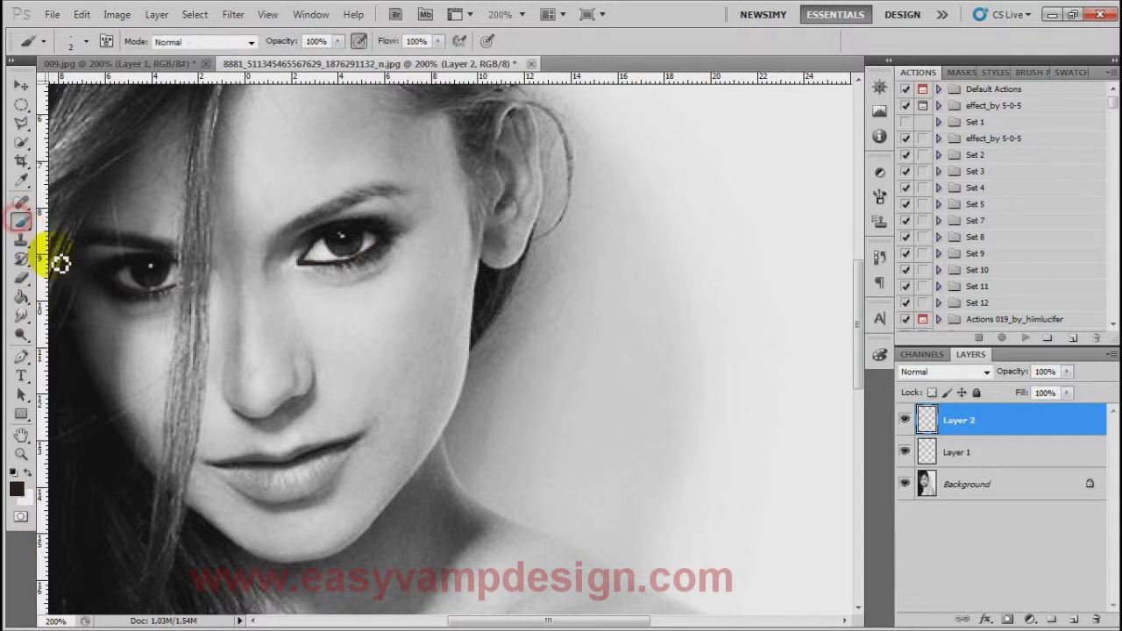
pyautogui.click(86, 41)
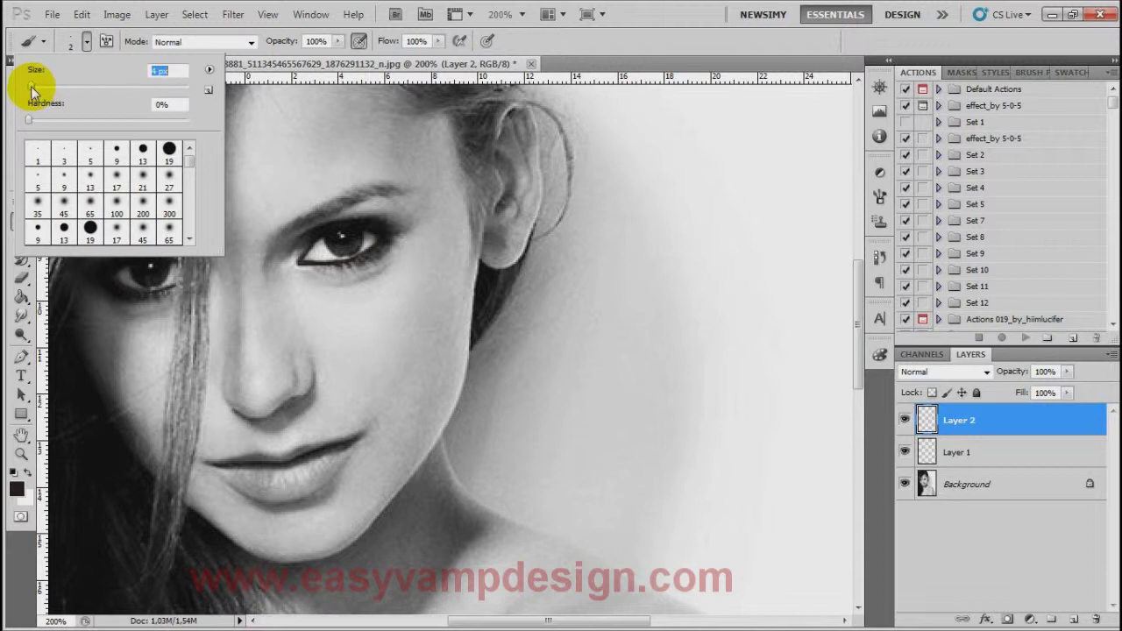
pyautogui.moveTo(31, 86); pyautogui.dragTo(29, 85)
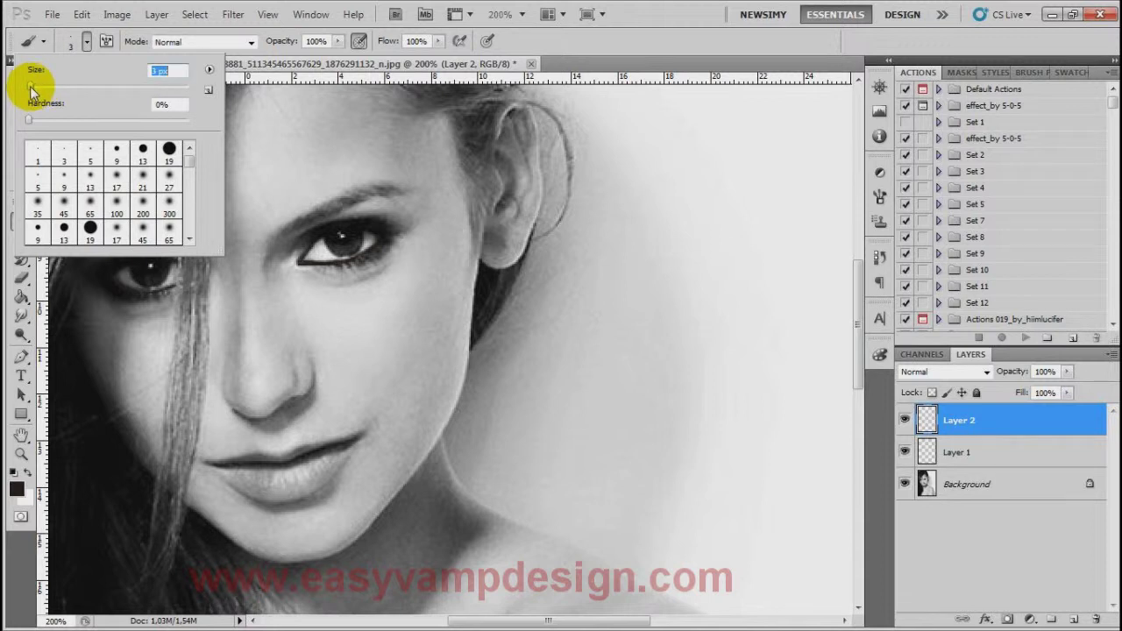
pyautogui.click(323, 221)
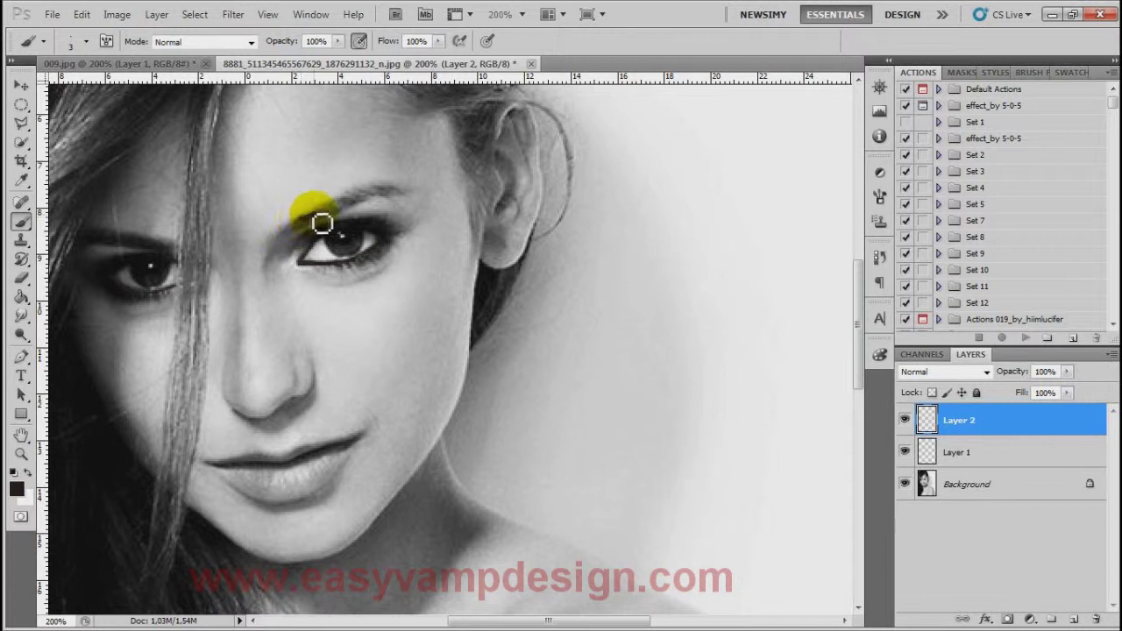
pyautogui.moveTo(312, 227)
pyautogui.mouseDown()
pyautogui.moveTo(395, 198)
pyautogui.moveTo(338, 214)
pyautogui.moveTo(389, 194)
pyautogui.moveTo(356, 197)
pyautogui.moveTo(399, 201)
pyautogui.moveTo(358, 198)
pyautogui.moveTo(306, 228)
pyautogui.moveTo(363, 201)
pyautogui.mouseUp()
pyautogui.click(96, 237)
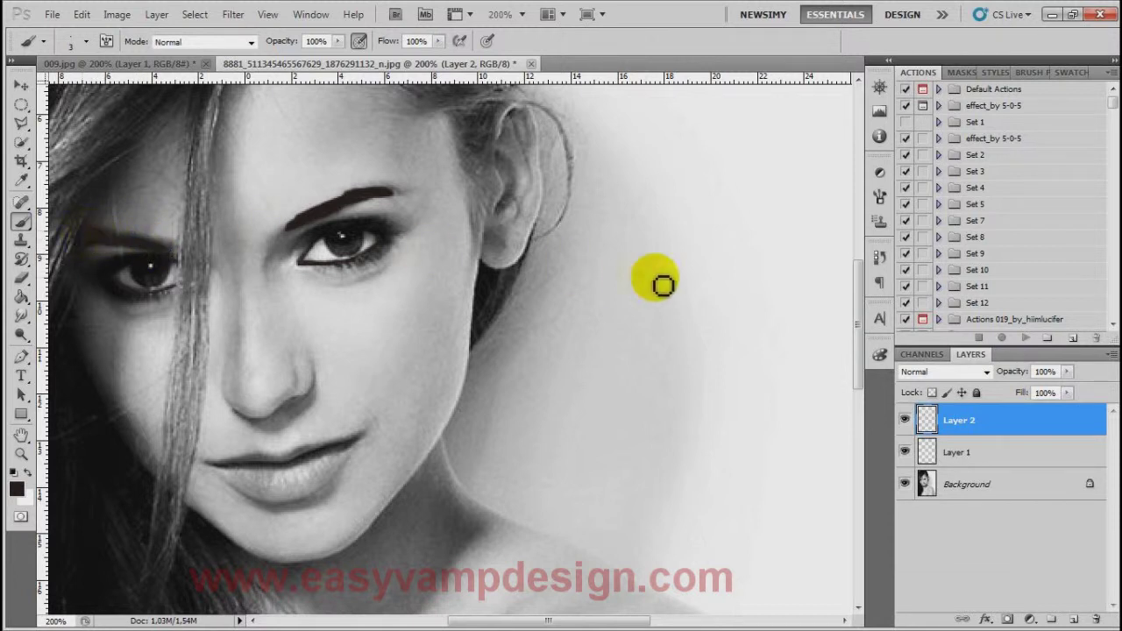
# Lower the eyebrow layer's opacity to 53%
pyautogui.click(1067, 371)
pyautogui.moveTo(1068, 375); pyautogui.dragTo(1032, 392)
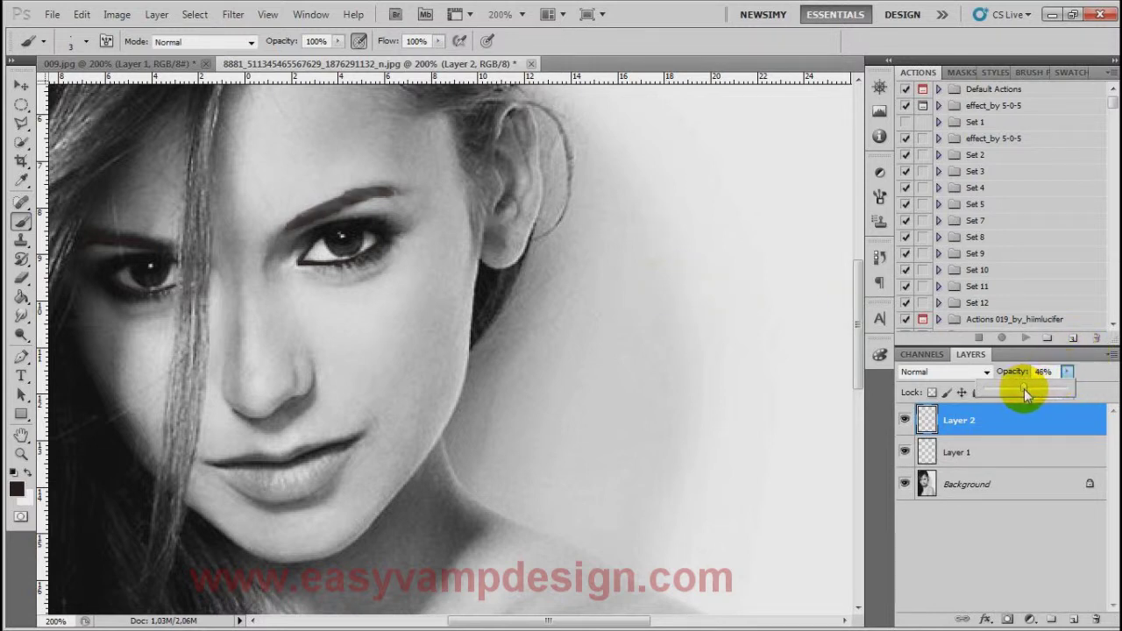
pyautogui.moveTo(1028, 394); pyautogui.dragTo(1028, 391)
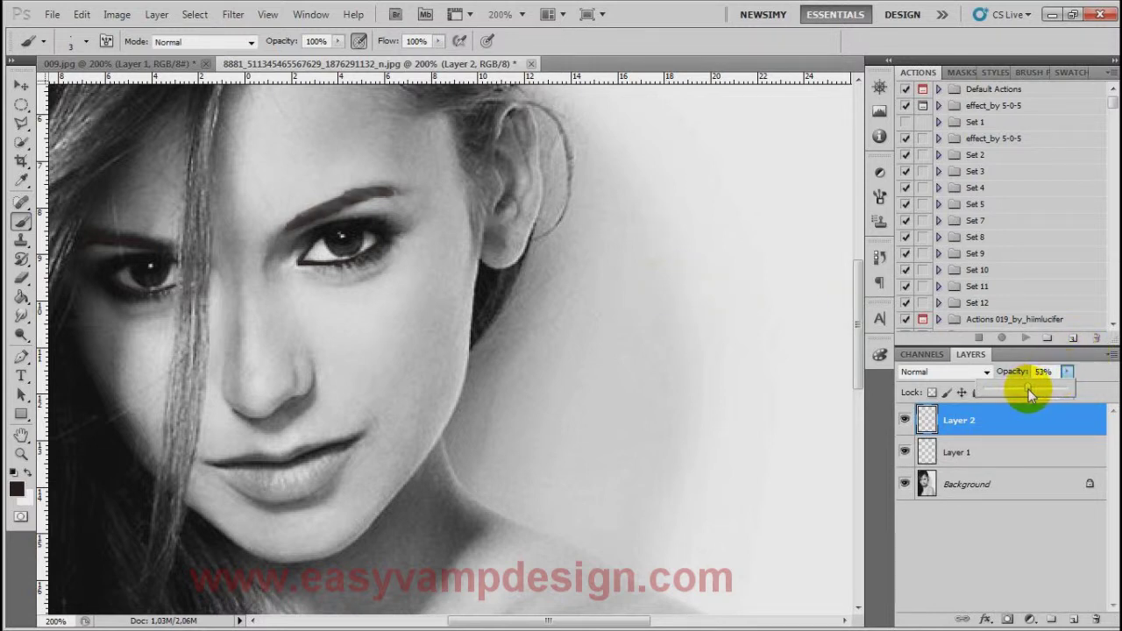
# Set the eyebrow layer's blending mode to Overlay and its opacity to 61%
pyautogui.click(986, 372)
pyautogui.click(912, 126)
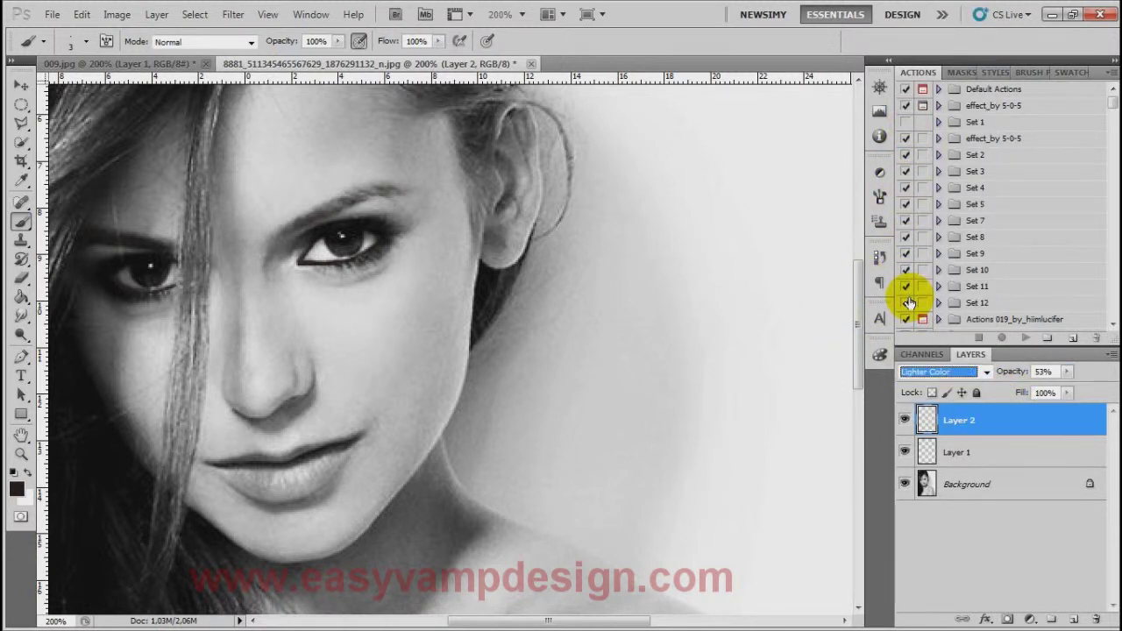
pyautogui.press('Down')
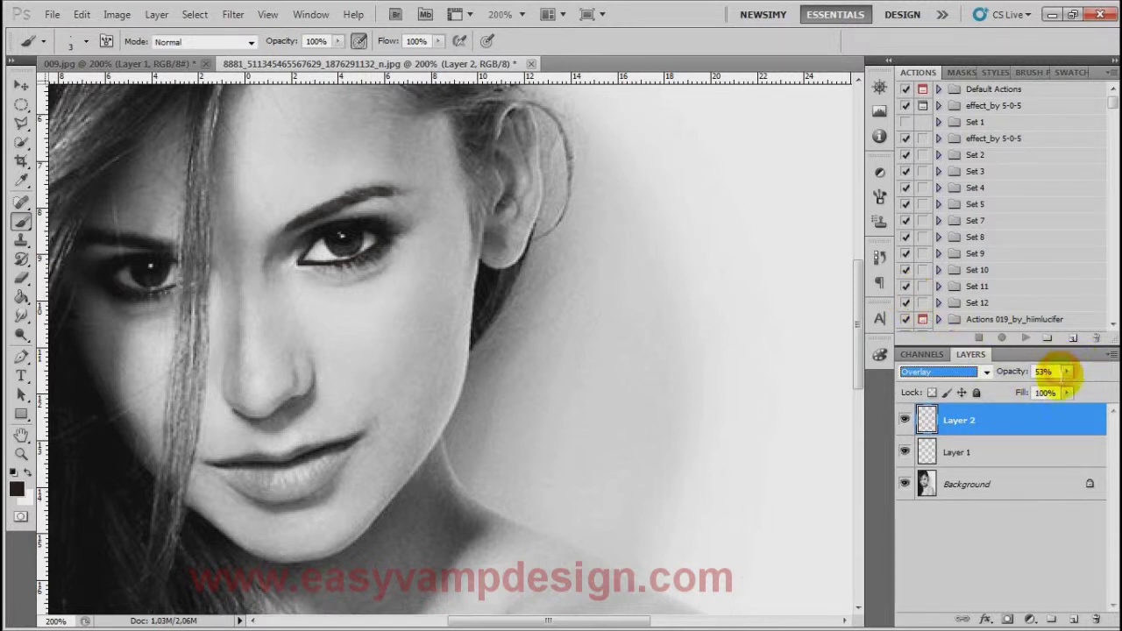
pyautogui.click(1045, 372)
pyautogui.moveTo(1067, 374)
pyautogui.mouseDown()
pyautogui.moveTo(1064, 386)
pyautogui.moveTo(1098, 391)
pyautogui.moveTo(1073, 393)
pyautogui.mouseUp()
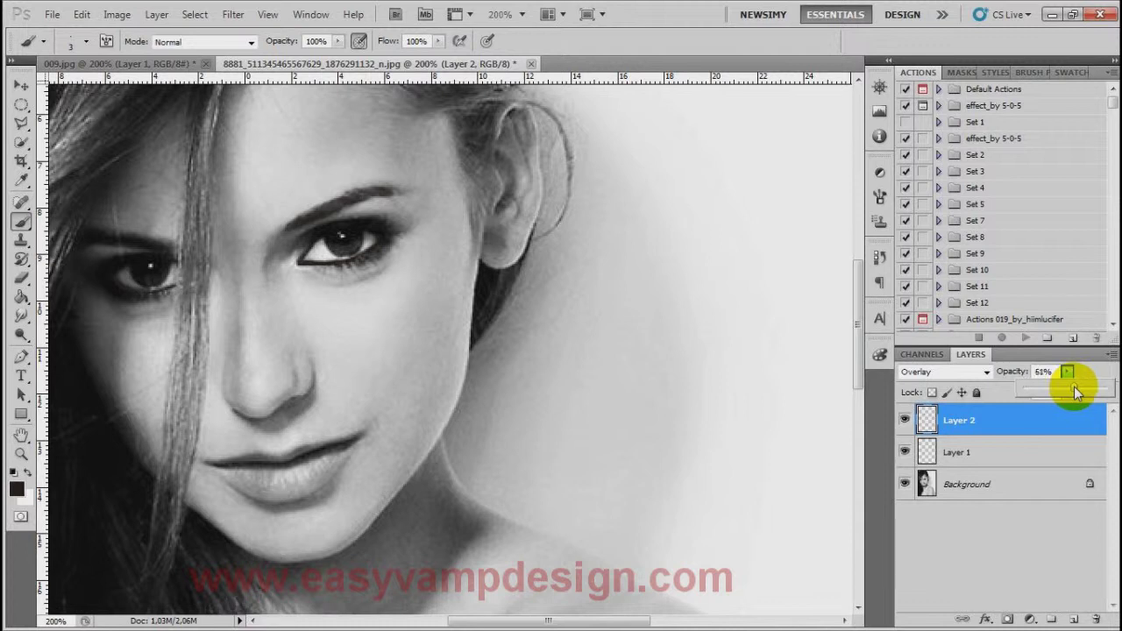
# Erase the excess paint around the eyebrow above the fully visible eye
pyautogui.click(23, 279)
pyautogui.moveTo(350, 230)
pyautogui.mouseDown()
pyautogui.moveTo(356, 220)
pyautogui.moveTo(325, 231)
pyautogui.moveTo(376, 210)
pyautogui.moveTo(333, 190)
pyautogui.moveTo(374, 194)
pyautogui.mouseUp()
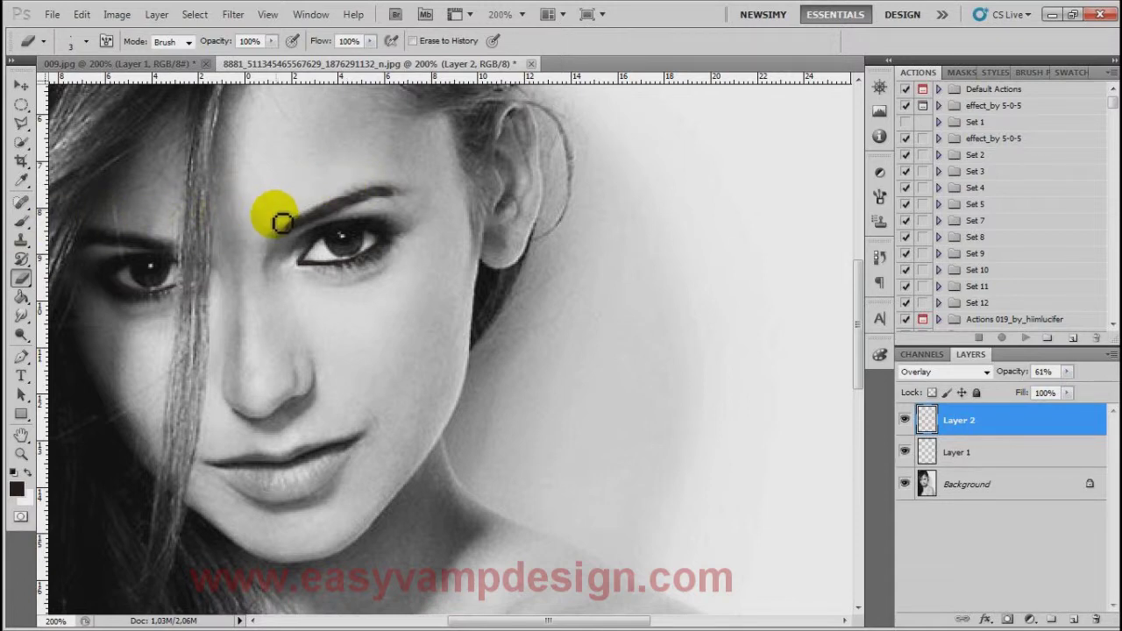
pyautogui.scroll(2, 261, 283)
pyautogui.scroll(2, 268, 273)
# Add a new layer for the lips and set the brush's foreground color to a strong red
pyautogui.scroll(-6, 277, 265)
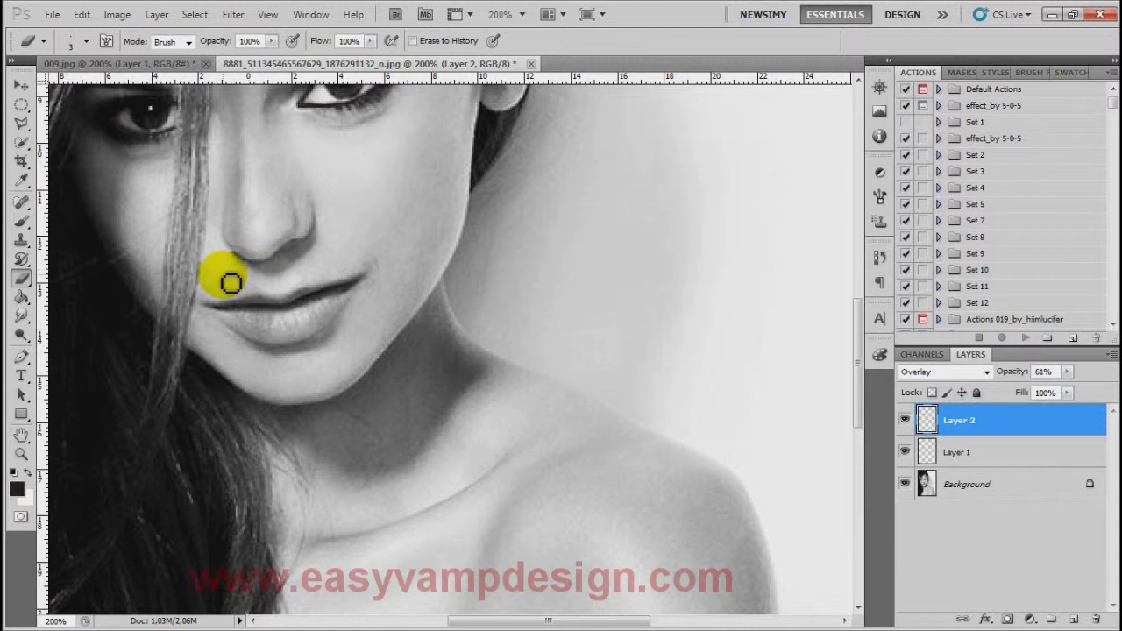
pyautogui.click(1075, 618)
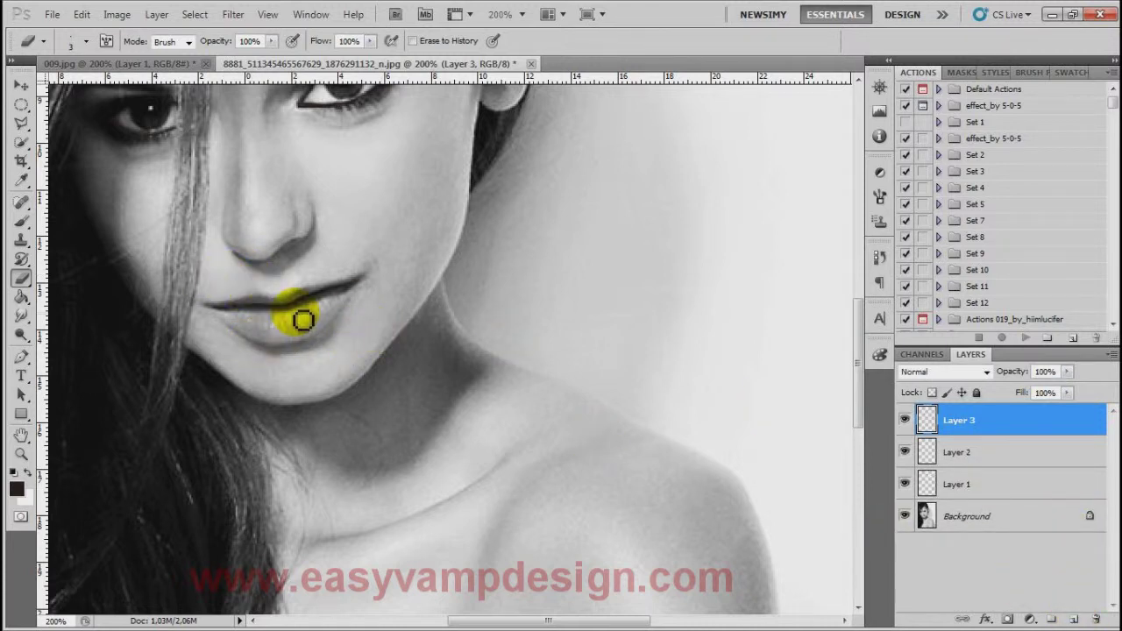
pyautogui.click(22, 220)
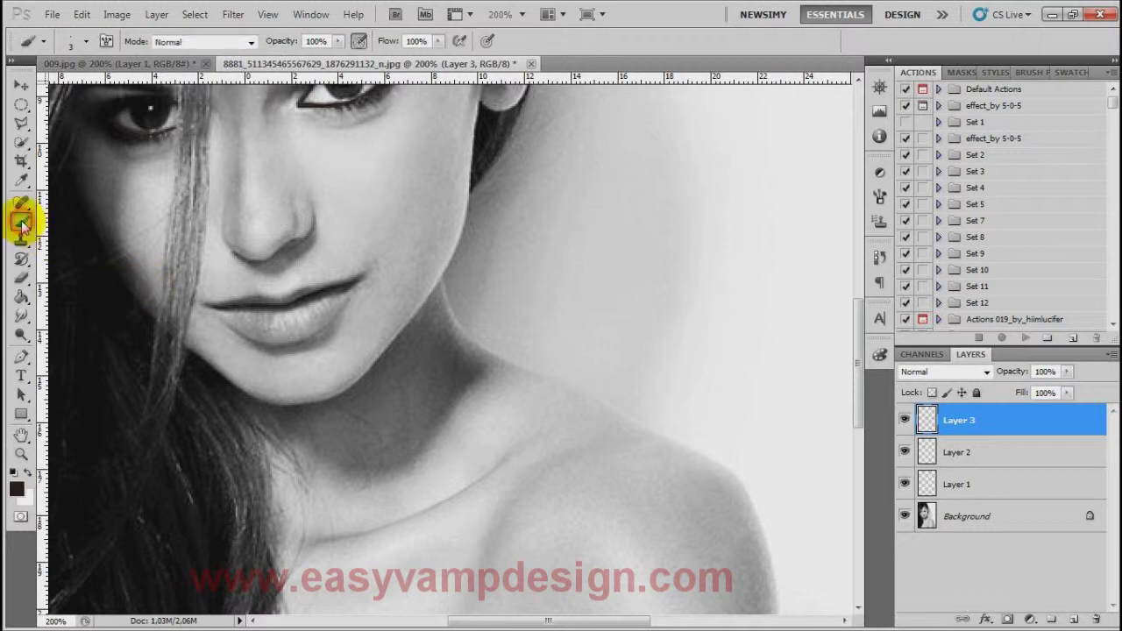
pyautogui.click(16, 490)
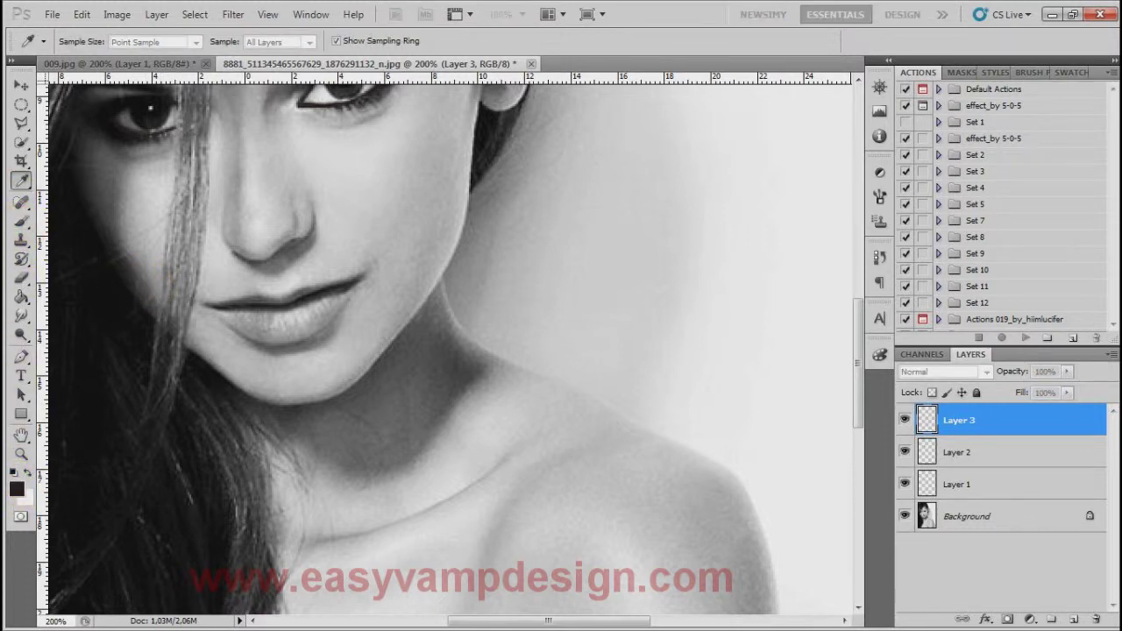
pyautogui.moveTo(513, 215); pyautogui.dragTo(544, 183)
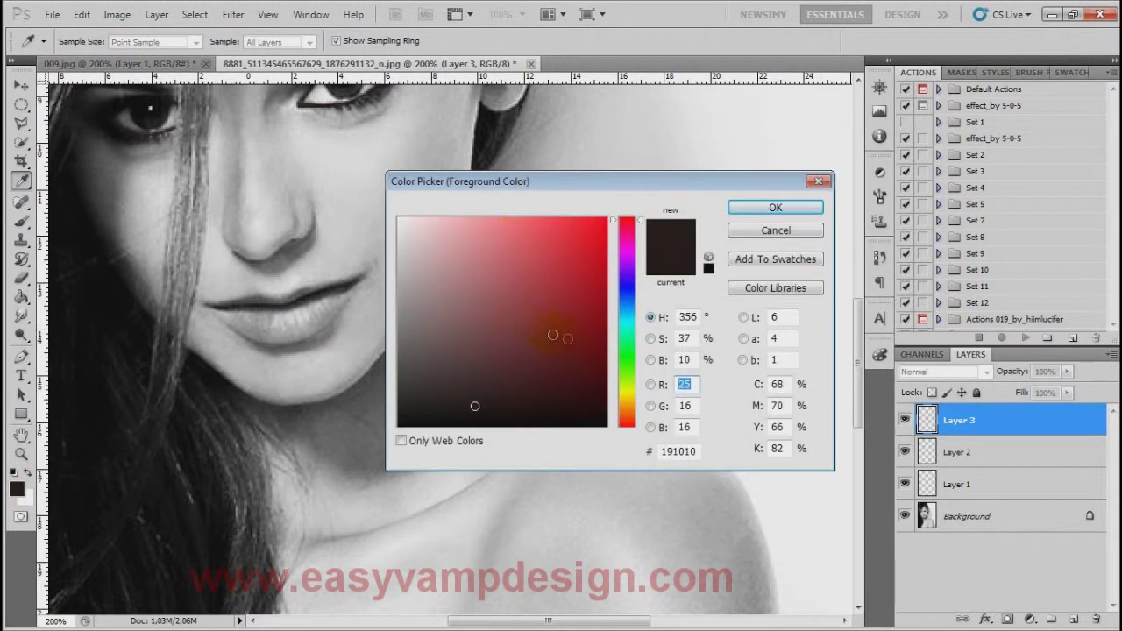
pyautogui.moveTo(589, 343); pyautogui.dragTo(602, 274)
pyautogui.click(760, 205)
# Paint the upper and lower lips red on the lip layer, enlarging the soft brush to 6 px
pyautogui.moveTo(256, 322)
pyautogui.mouseDown()
pyautogui.moveTo(287, 331)
pyautogui.moveTo(316, 313)
pyautogui.moveTo(295, 326)
pyautogui.mouseUp()
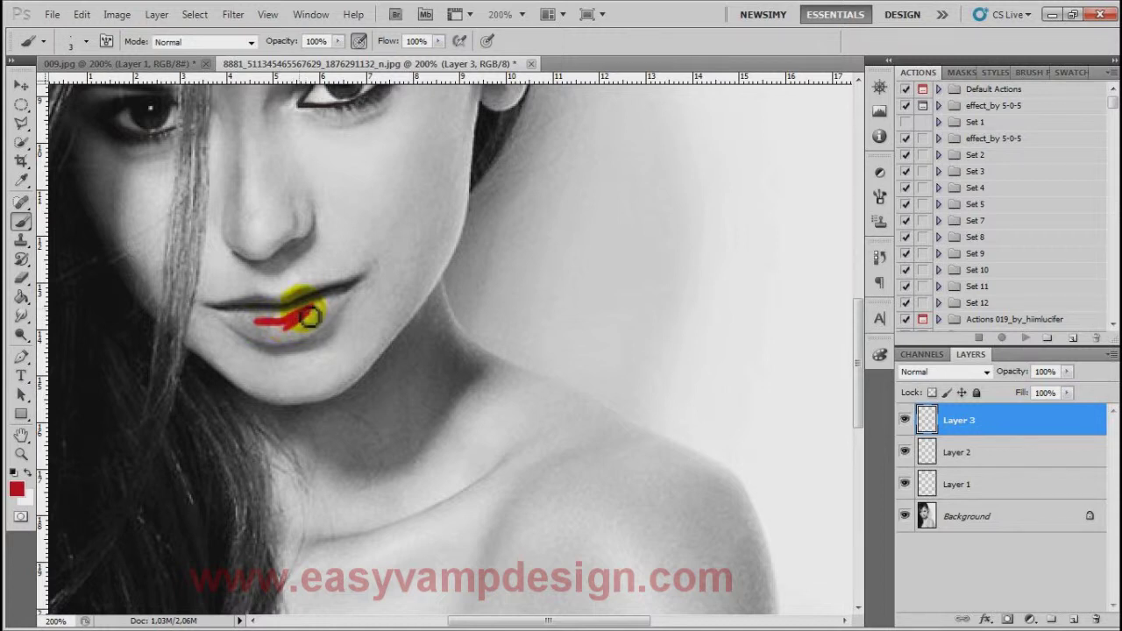
pyautogui.click(85, 41)
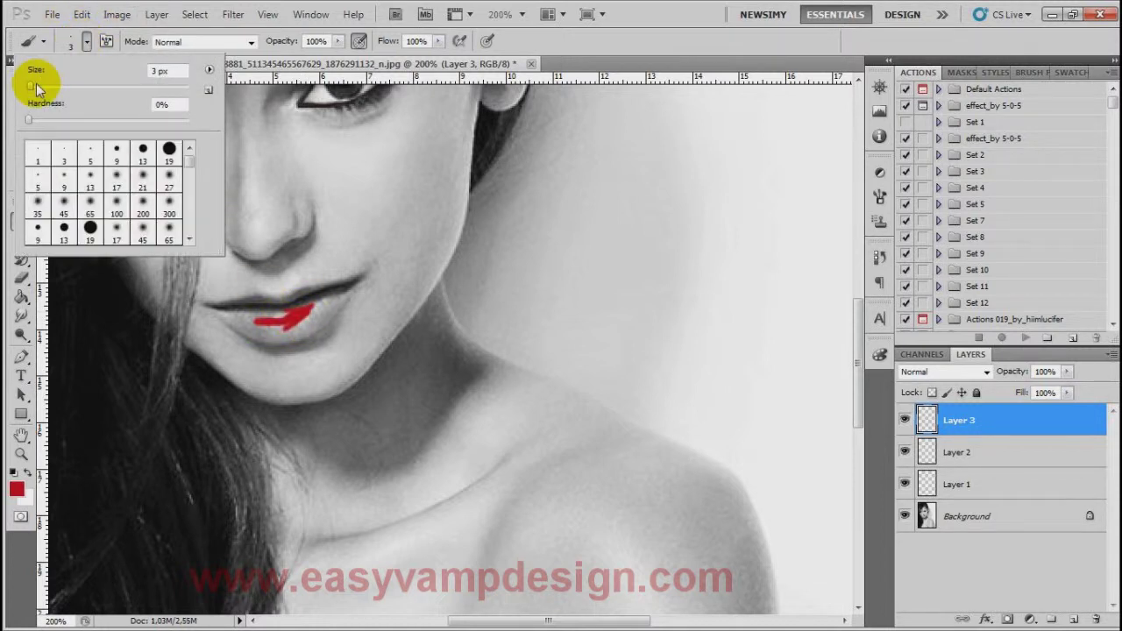
pyautogui.moveTo(36, 84); pyautogui.dragTo(38, 86)
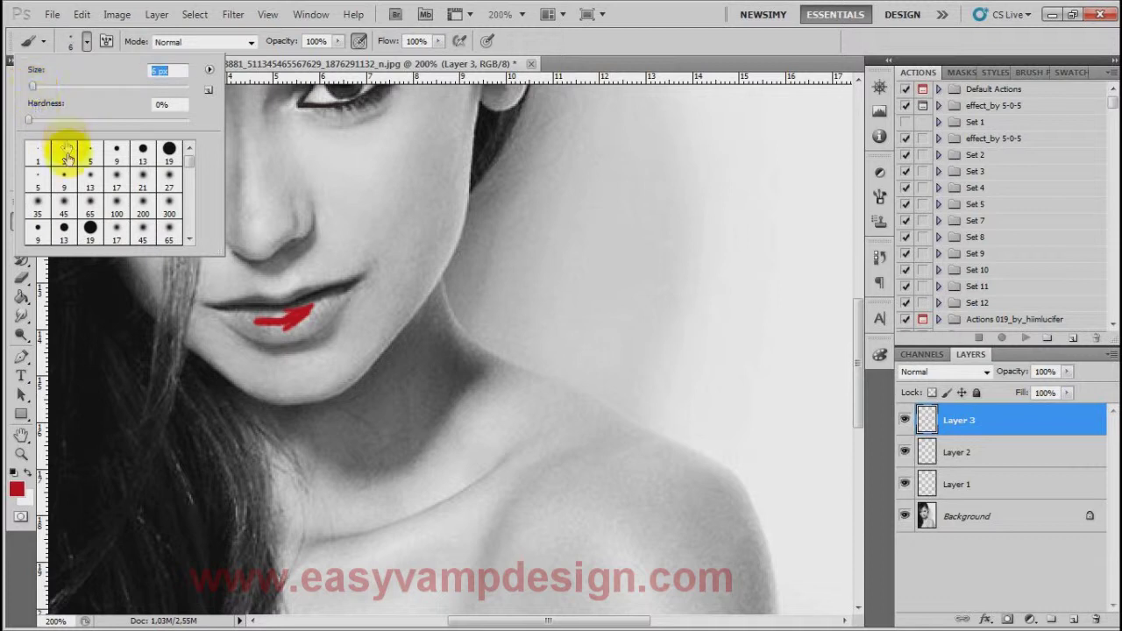
pyautogui.click(305, 338)
pyautogui.moveTo(295, 319)
pyautogui.mouseDown()
pyautogui.moveTo(251, 319)
pyautogui.moveTo(263, 313)
pyautogui.moveTo(237, 325)
pyautogui.moveTo(283, 331)
pyautogui.moveTo(238, 321)
pyautogui.moveTo(277, 336)
pyautogui.moveTo(271, 343)
pyautogui.moveTo(311, 328)
pyautogui.moveTo(254, 318)
pyautogui.moveTo(311, 326)
pyautogui.moveTo(325, 306)
pyautogui.moveTo(296, 325)
pyautogui.moveTo(321, 313)
pyautogui.moveTo(326, 323)
pyautogui.moveTo(300, 328)
pyautogui.moveTo(308, 304)
pyautogui.moveTo(303, 313)
pyautogui.moveTo(337, 302)
pyautogui.moveTo(302, 331)
pyautogui.moveTo(338, 299)
pyautogui.moveTo(312, 326)
pyautogui.moveTo(232, 317)
pyautogui.moveTo(260, 316)
pyautogui.moveTo(238, 307)
pyautogui.moveTo(262, 304)
pyautogui.moveTo(282, 312)
pyautogui.mouseUp()
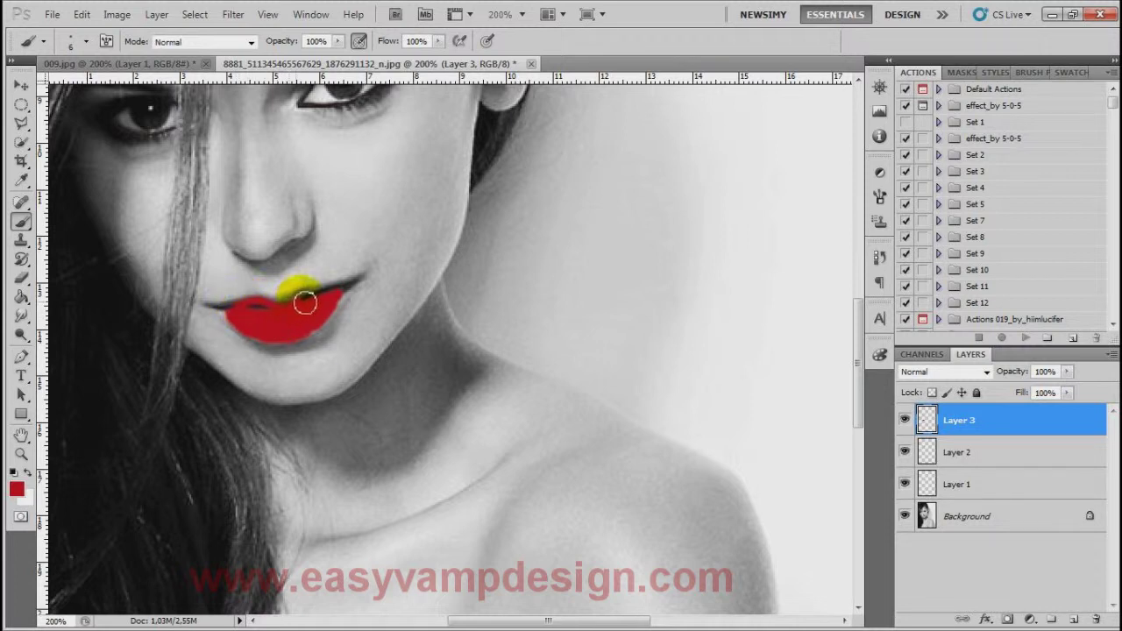
pyautogui.moveTo(340, 299)
pyautogui.mouseDown()
pyautogui.moveTo(224, 308)
pyautogui.moveTo(308, 311)
pyautogui.moveTo(260, 296)
pyautogui.moveTo(305, 308)
pyautogui.moveTo(353, 290)
pyautogui.moveTo(324, 309)
pyautogui.mouseUp()
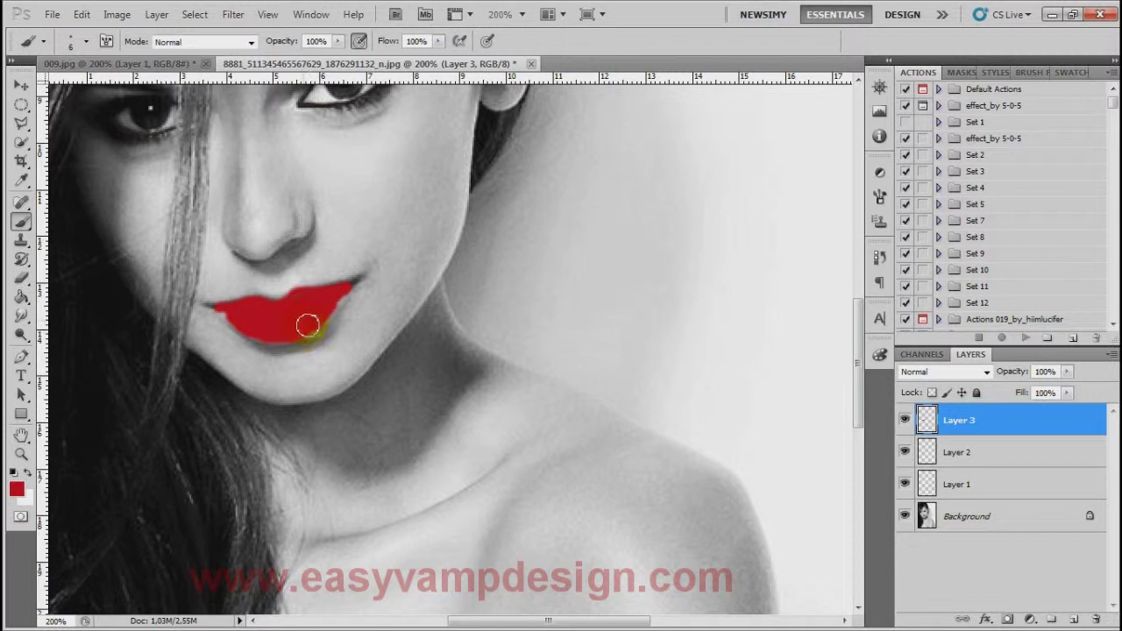
# Set the lip layer's blending mode to Overlay
pyautogui.click(984, 372)
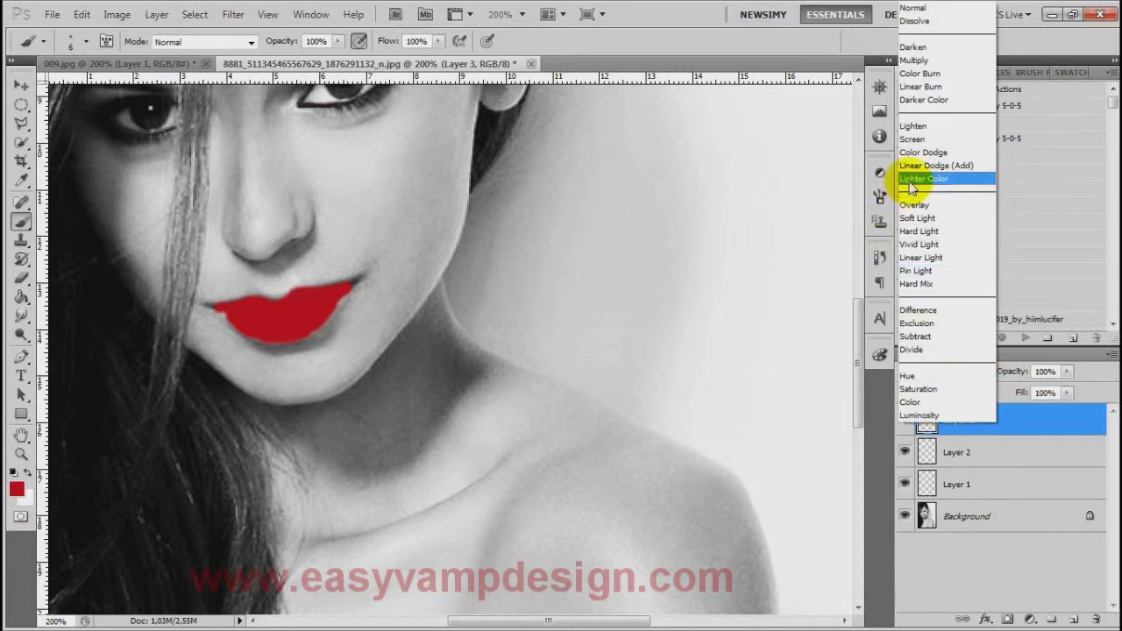
pyautogui.click(916, 127)
pyautogui.press('Down')
pyautogui.press('Down')
pyautogui.press('Down')
pyautogui.press('Down')
pyautogui.press('Down')
pyautogui.press('Down')
pyautogui.press('Up')
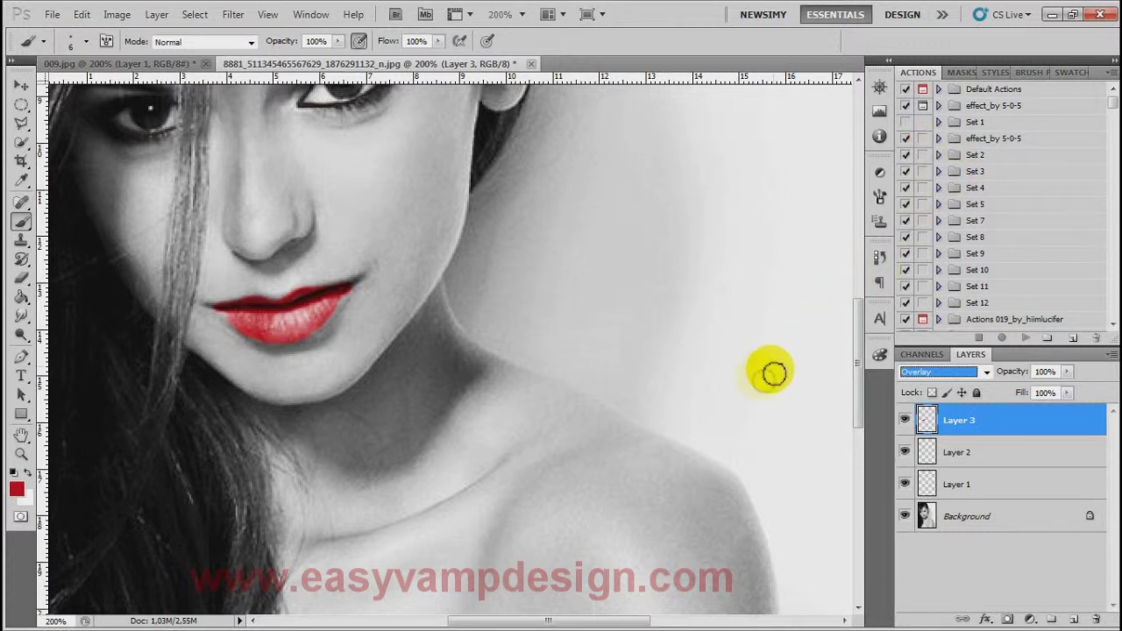
# Lower the lip layer's opacity to 51% and touch up the red paint along the lips
pyautogui.click(1067, 372)
pyautogui.moveTo(1067, 372); pyautogui.dragTo(1031, 397)
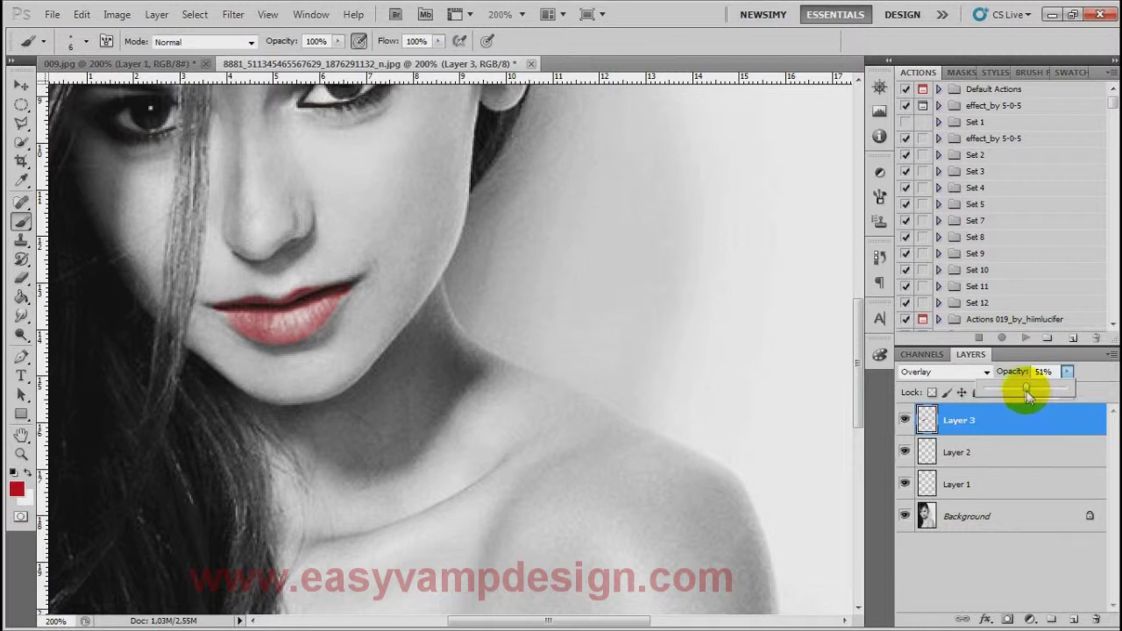
pyautogui.click(230, 321)
pyautogui.moveTo(229, 321)
pyautogui.mouseDown()
pyautogui.moveTo(293, 318)
pyautogui.moveTo(347, 299)
pyautogui.moveTo(338, 293)
pyautogui.moveTo(292, 324)
pyautogui.moveTo(326, 304)
pyautogui.mouseUp()
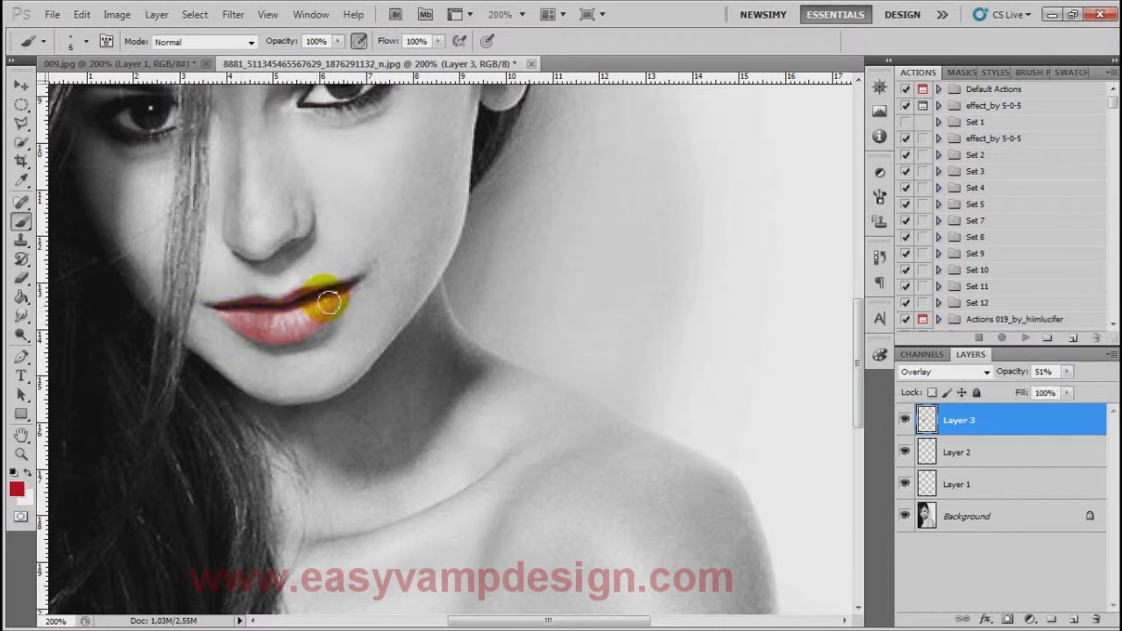
# Add a new layer for the eyes and set the foreground color to bright blue #127ee2
pyautogui.scroll(3, 326, 300)
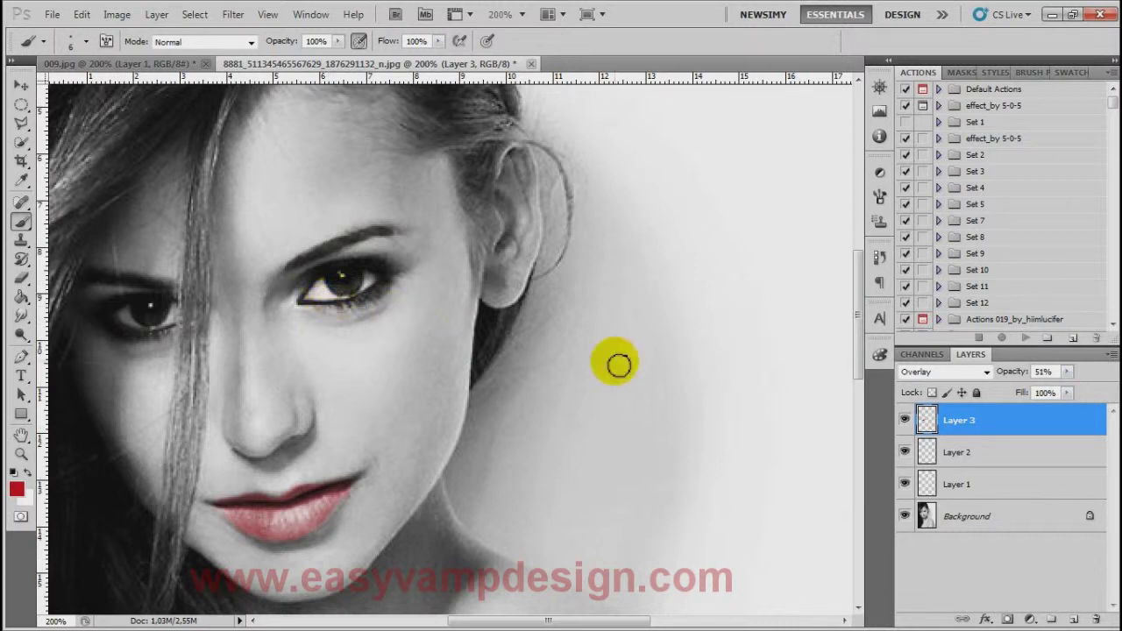
pyautogui.click(1071, 619)
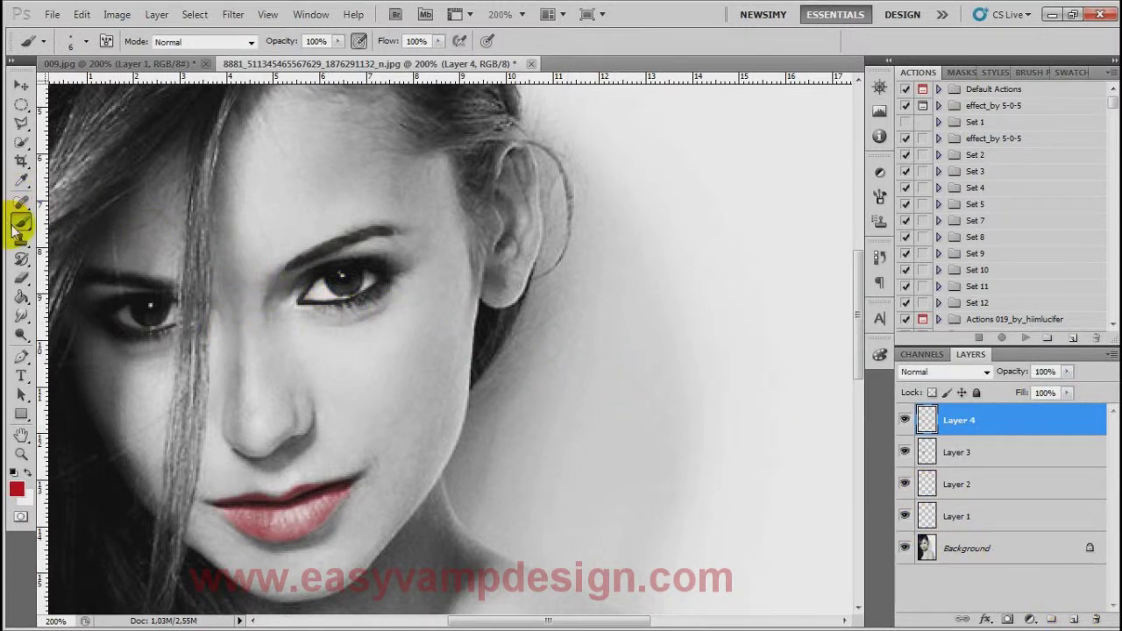
pyautogui.click(16, 488)
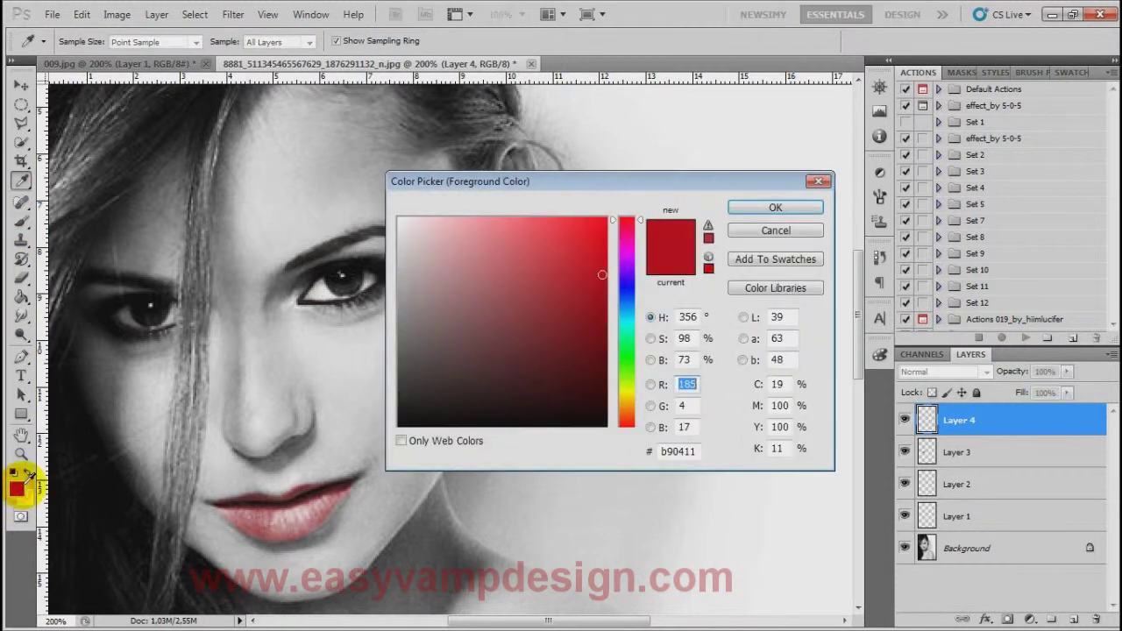
pyautogui.moveTo(634, 291); pyautogui.dragTo(627, 306)
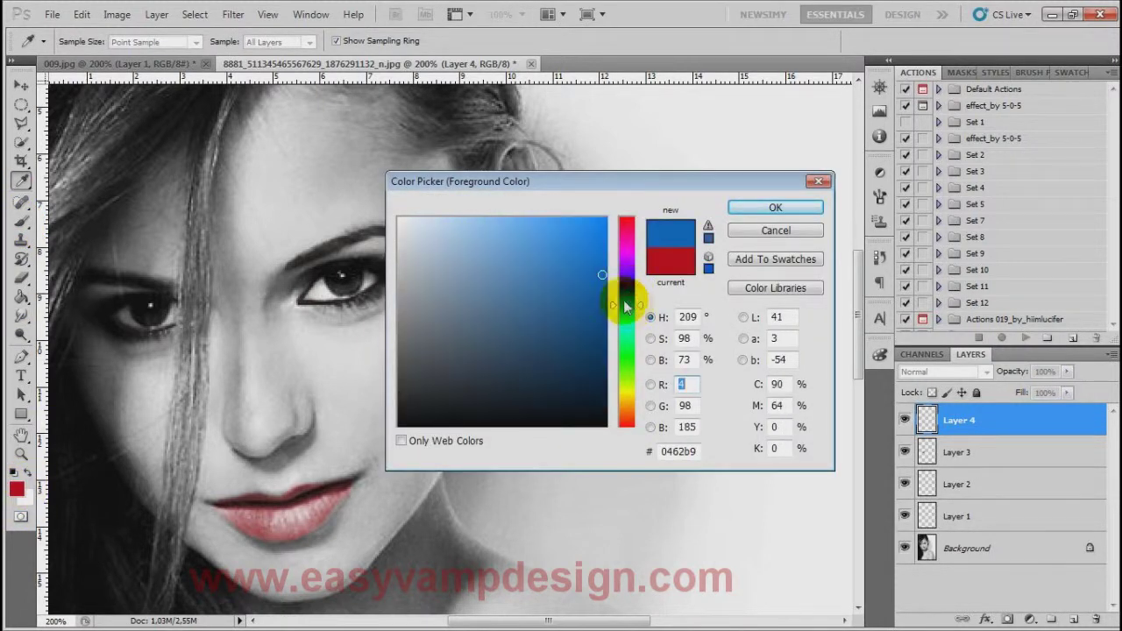
pyautogui.moveTo(587, 242)
pyautogui.mouseDown()
pyautogui.moveTo(600, 254)
pyautogui.moveTo(591, 258)
pyautogui.moveTo(591, 241)
pyautogui.mouseUp()
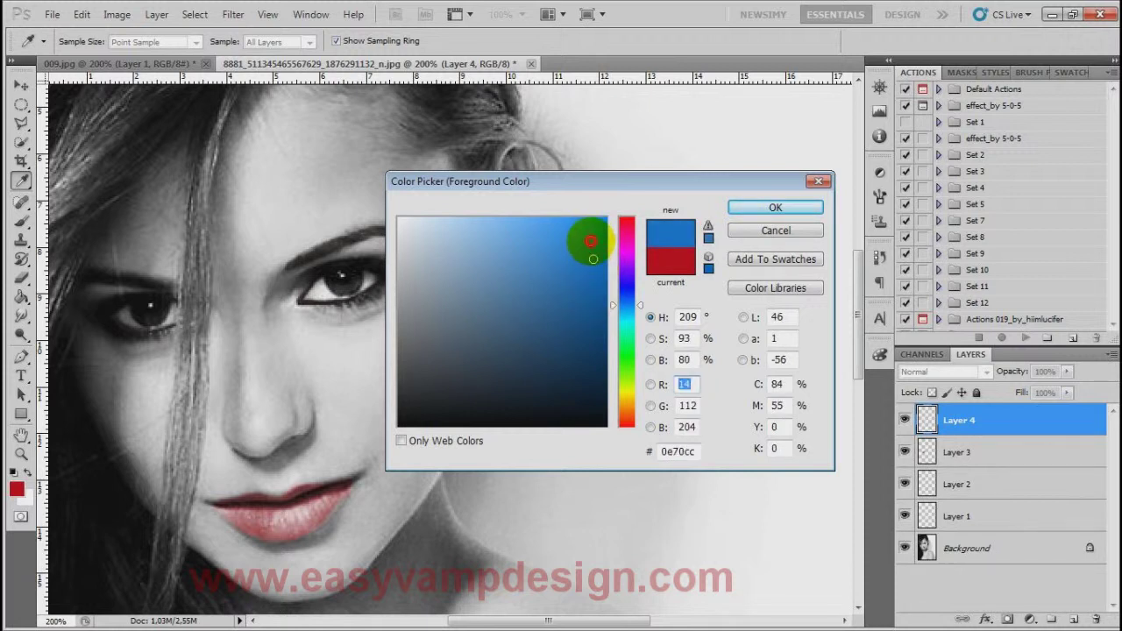
pyautogui.click(768, 208)
# Paint both irises blue and set the eye layer's blending mode to Overlay
pyautogui.press('b')
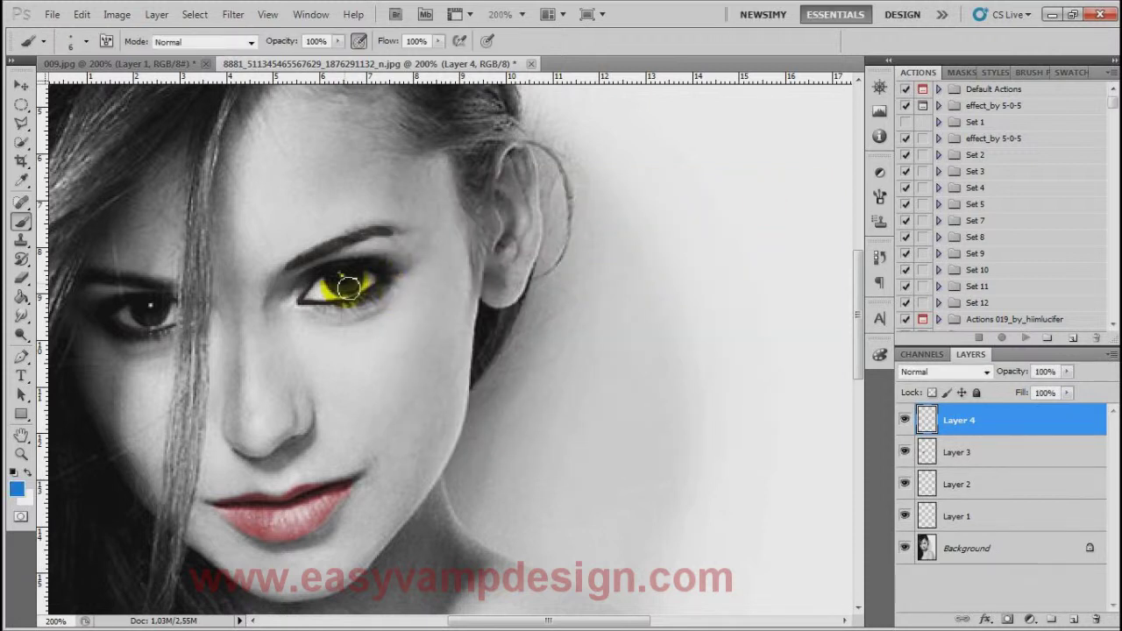
pyautogui.moveTo(341, 285); pyautogui.dragTo(355, 287)
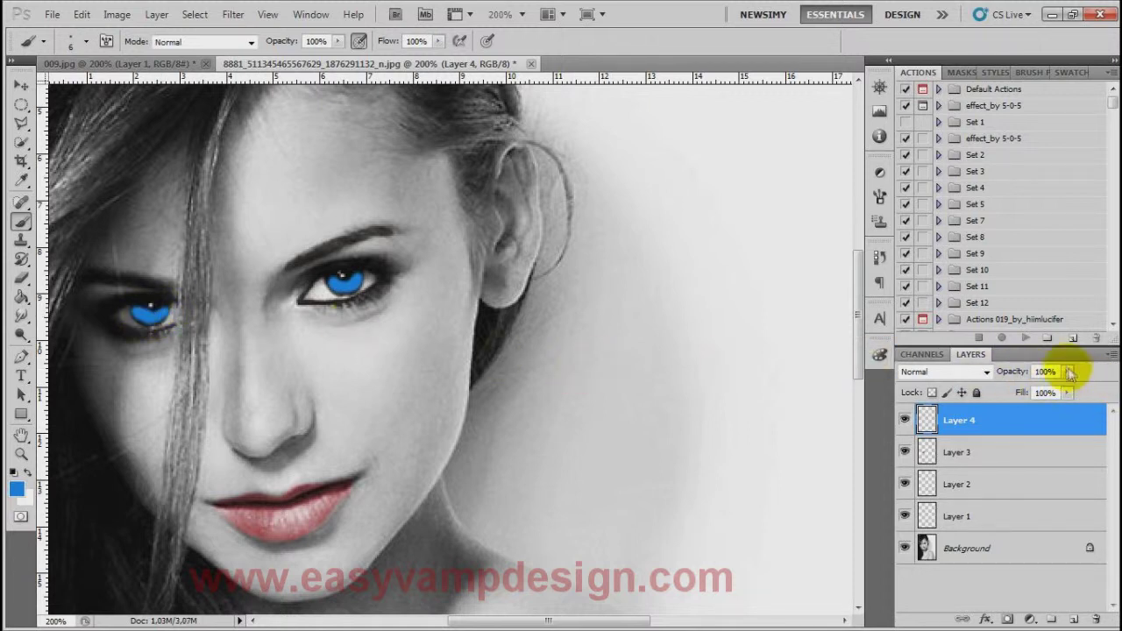
pyautogui.click(987, 373)
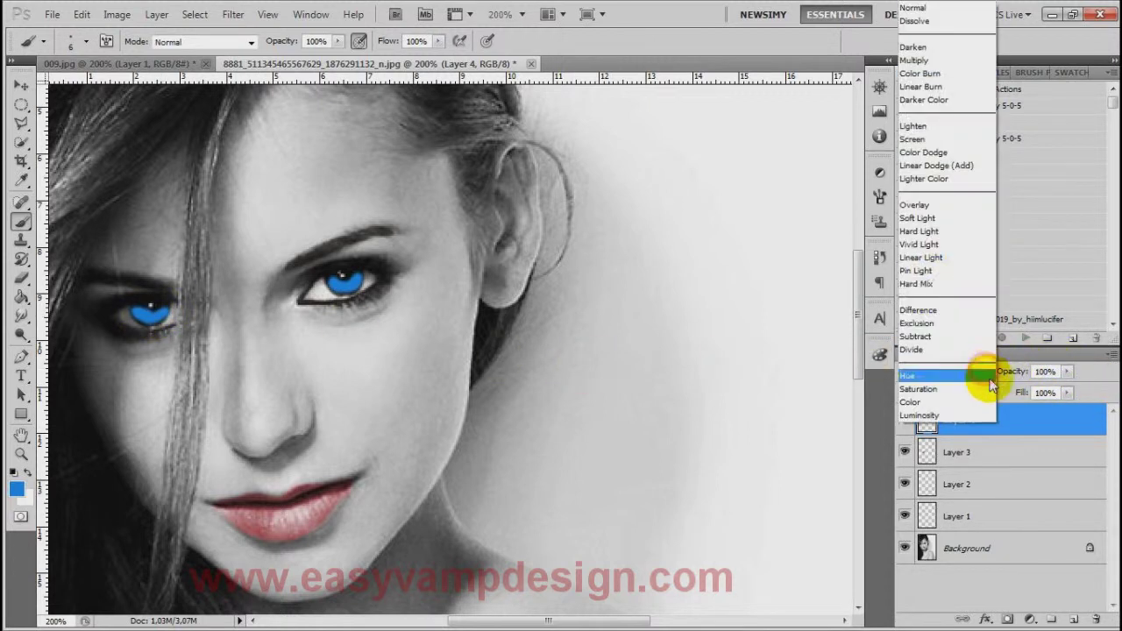
pyautogui.click(936, 207)
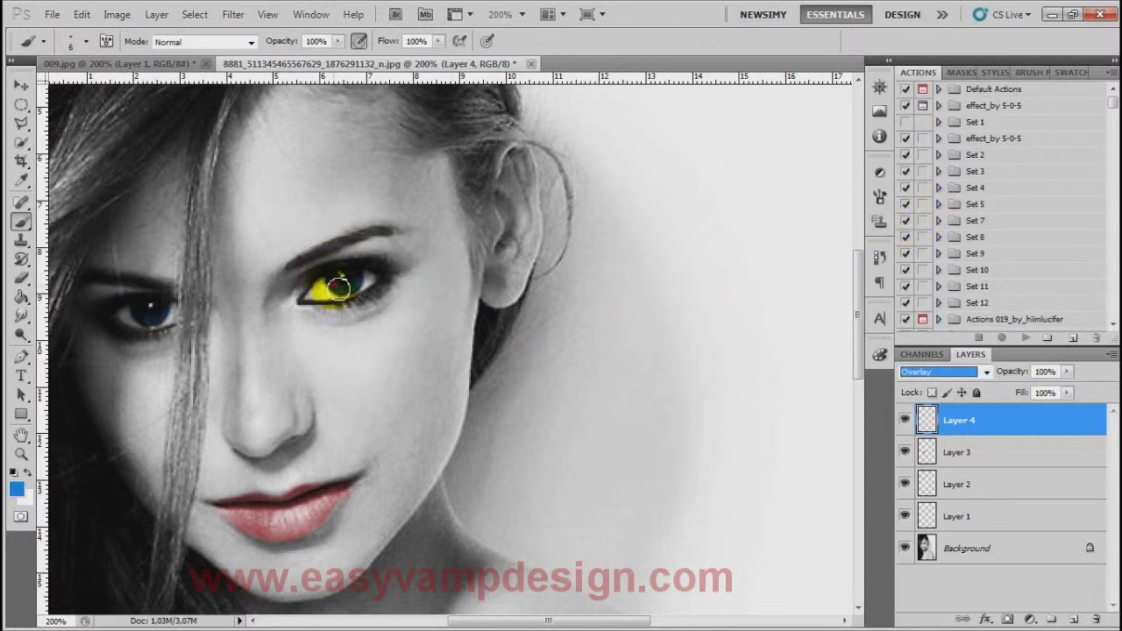
# Touch up the blue paint over both irises
pyautogui.moveTo(339, 286); pyautogui.dragTo(347, 292)
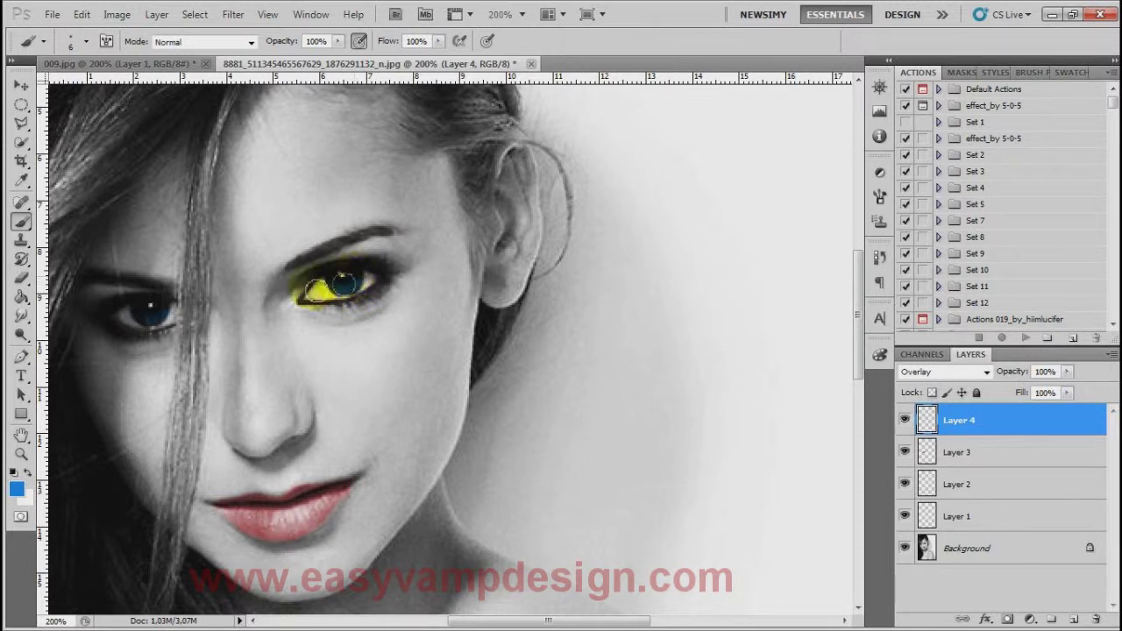
pyautogui.moveTo(163, 309); pyautogui.dragTo(148, 317)
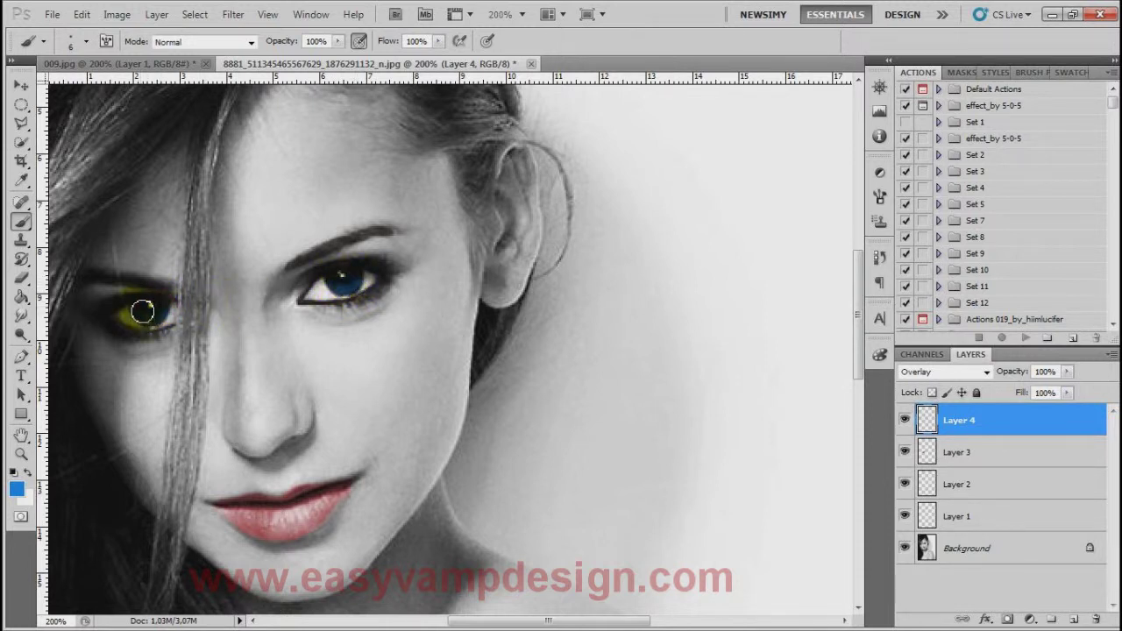
# Set the brush's foreground color to dark brown #551e08 for the hair
pyautogui.scroll(10, 164, 317)
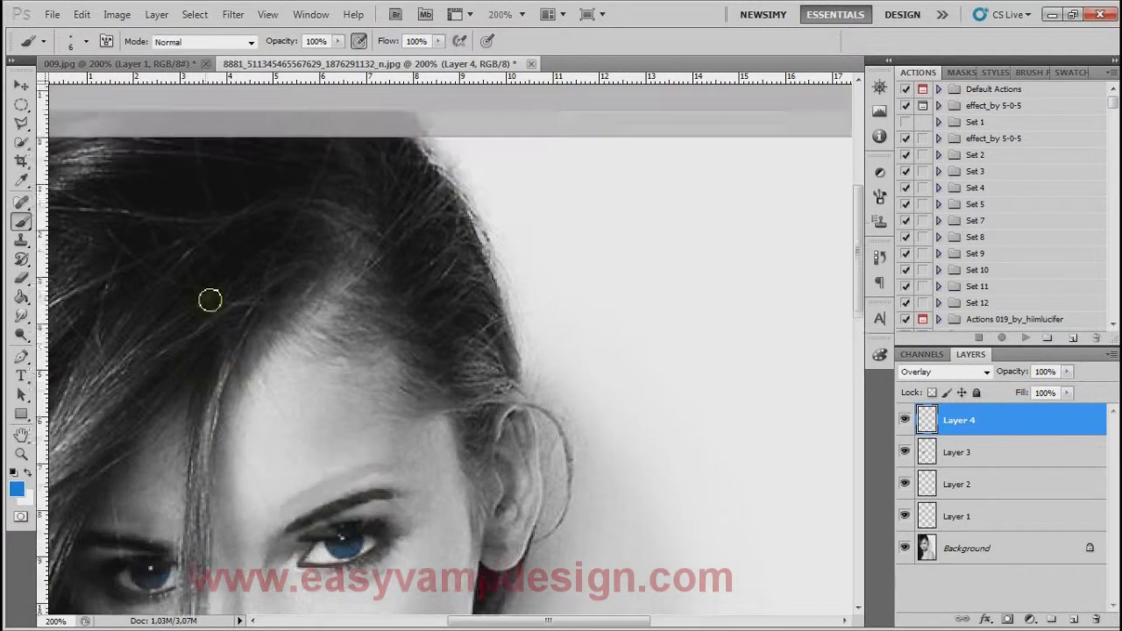
pyautogui.scroll(-10, 215, 302)
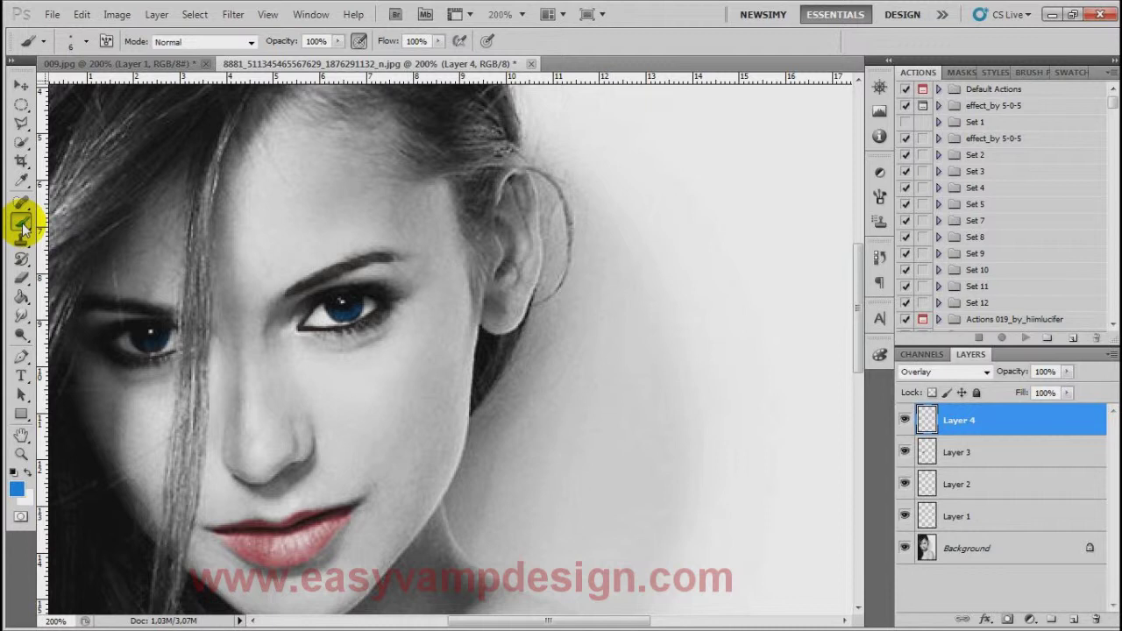
pyautogui.click(16, 488)
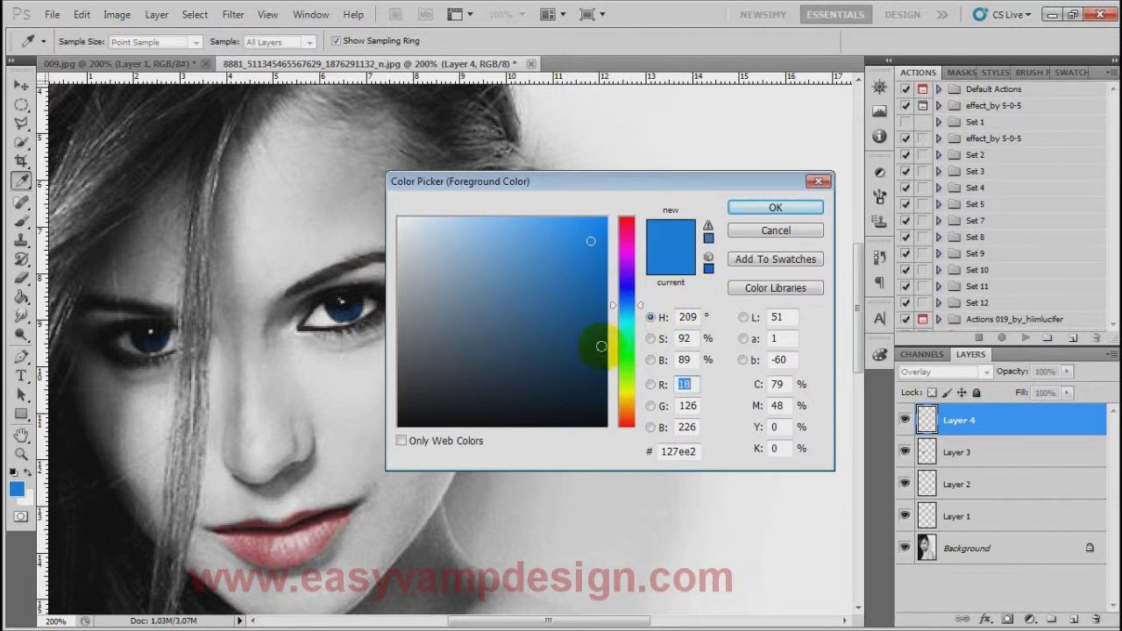
pyautogui.click(626, 224)
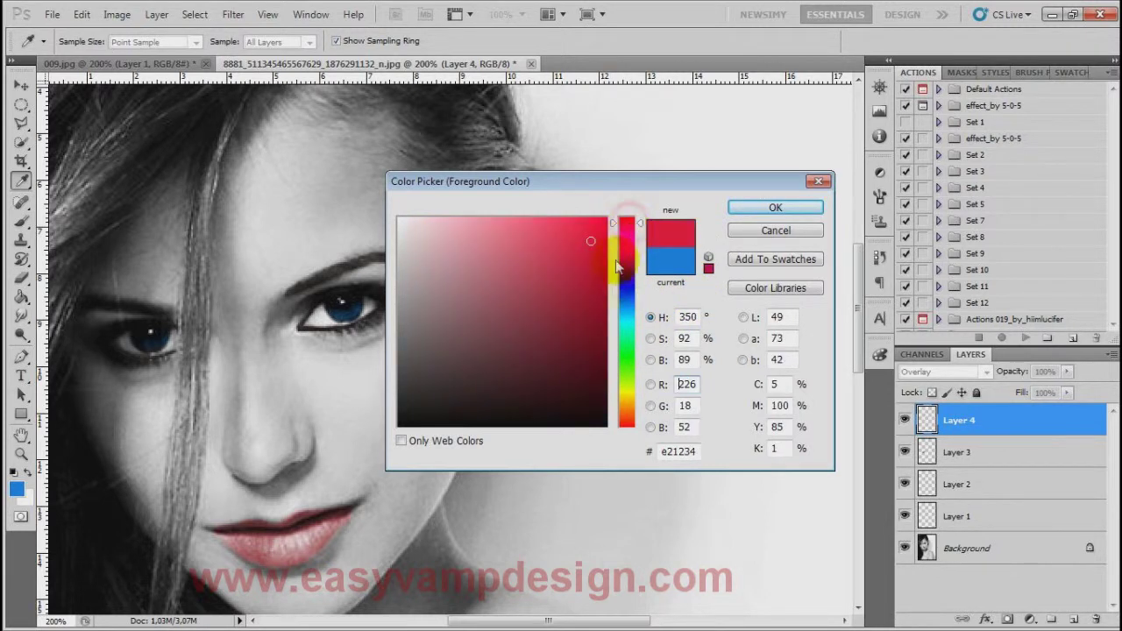
pyautogui.click(623, 421)
pyautogui.click(585, 390)
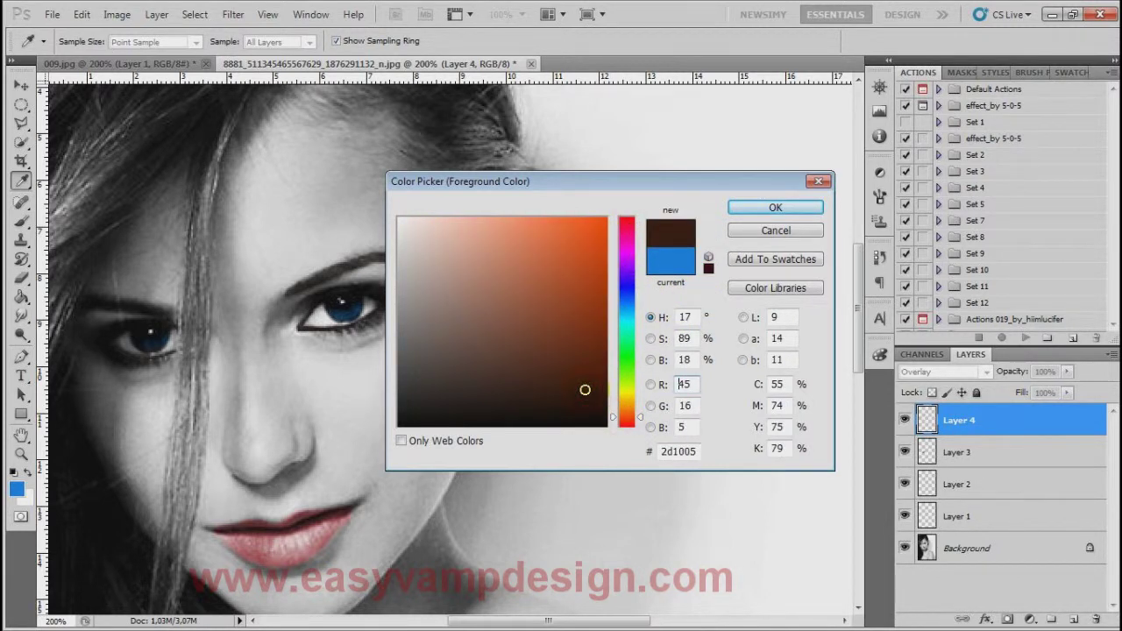
pyautogui.moveTo(585, 387); pyautogui.dragTo(588, 356)
pyautogui.click(746, 200)
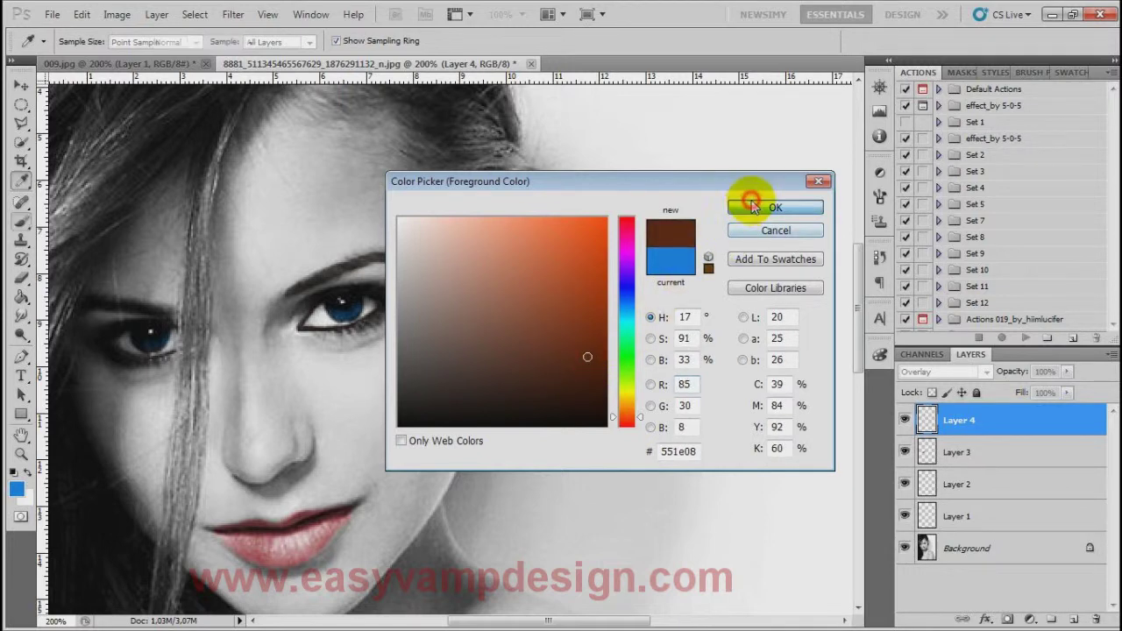
pyautogui.press('b')
pyautogui.scroll(5, 156, 318)
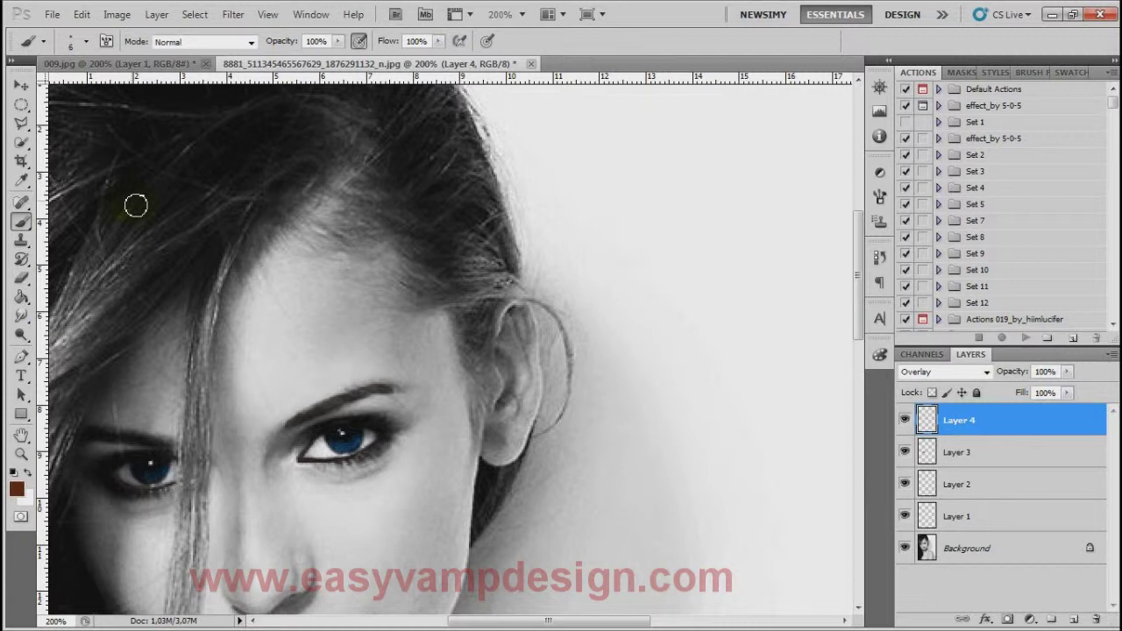
pyautogui.moveTo(146, 202)
pyautogui.mouseDown()
pyautogui.moveTo(88, 256)
pyautogui.moveTo(103, 263)
pyautogui.moveTo(90, 288)
pyautogui.moveTo(114, 259)
pyautogui.moveTo(85, 294)
pyautogui.mouseUp()
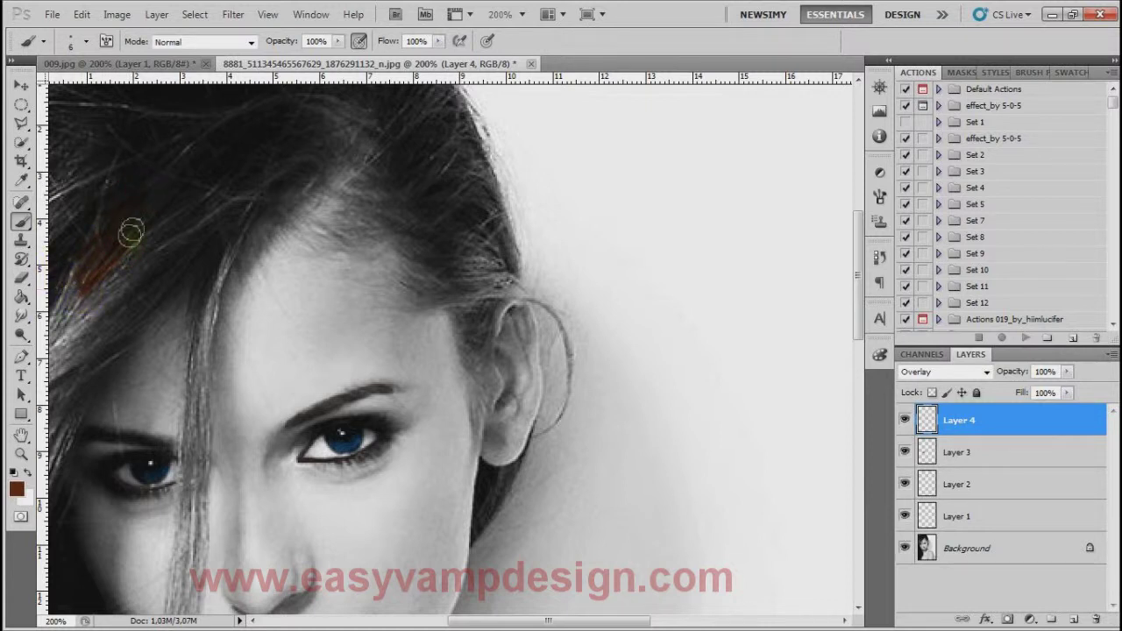
pyautogui.moveTo(146, 223)
pyautogui.mouseDown()
pyautogui.moveTo(97, 280)
pyautogui.moveTo(106, 302)
pyautogui.moveTo(87, 293)
pyautogui.moveTo(45, 325)
pyautogui.moveTo(80, 325)
pyautogui.mouseUp()
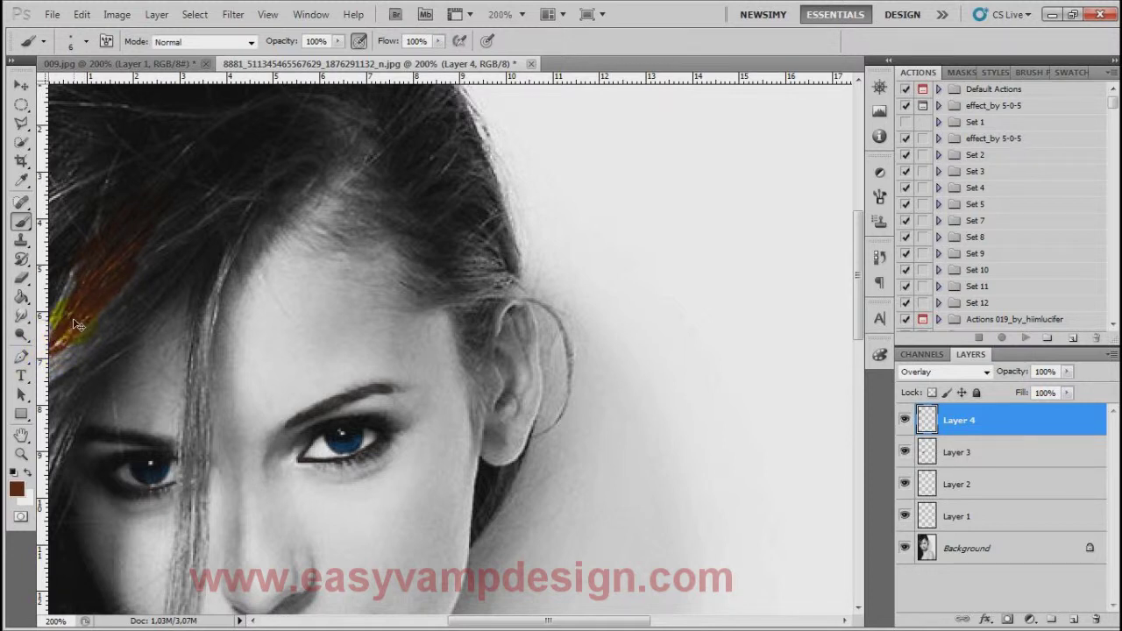
pyautogui.hotkey('ctrl', 'z')
pyautogui.click(74, 324)
pyautogui.hotkey('ctrl', 'alt', 'z')
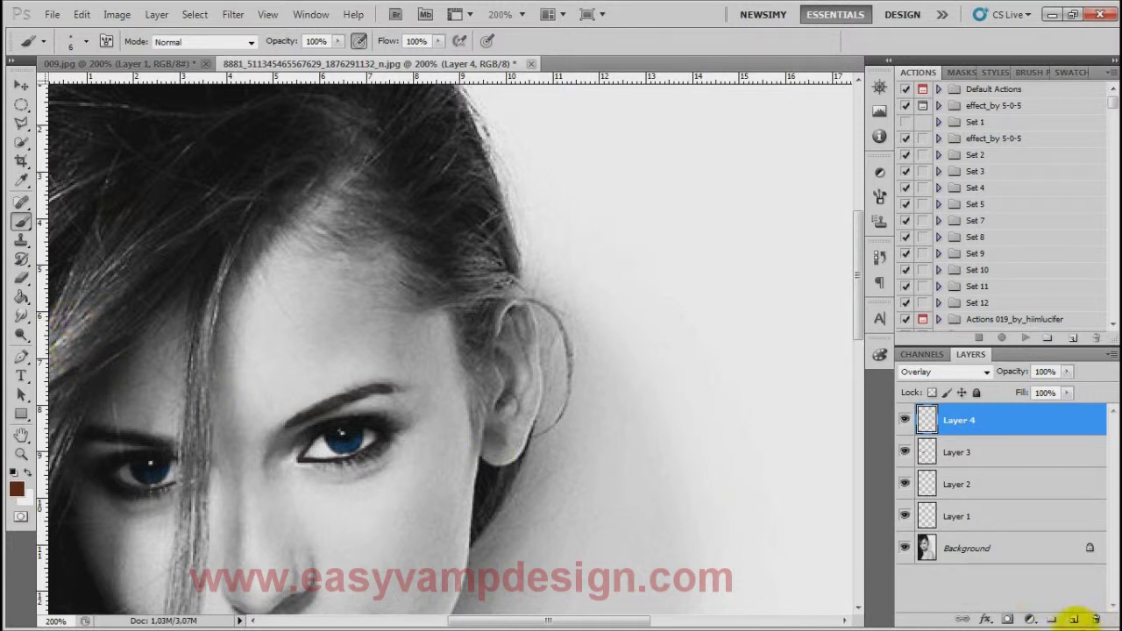
# Add a new layer for the hair and darken the foreground color to a very dark brown, #1a0801
pyautogui.click(1071, 620)
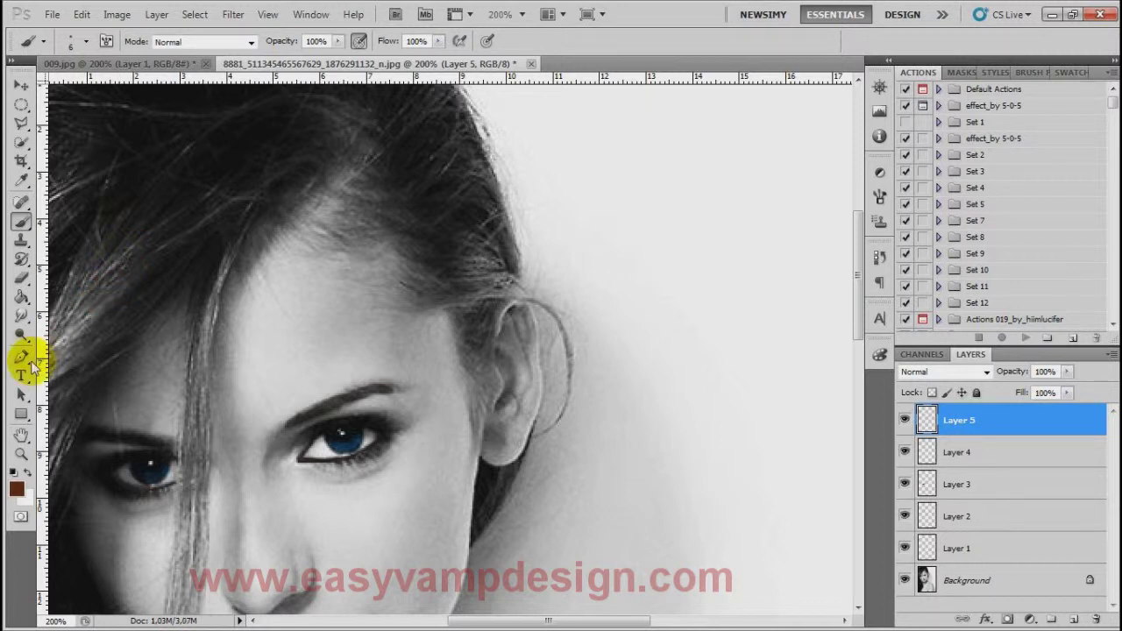
pyautogui.click(16, 488)
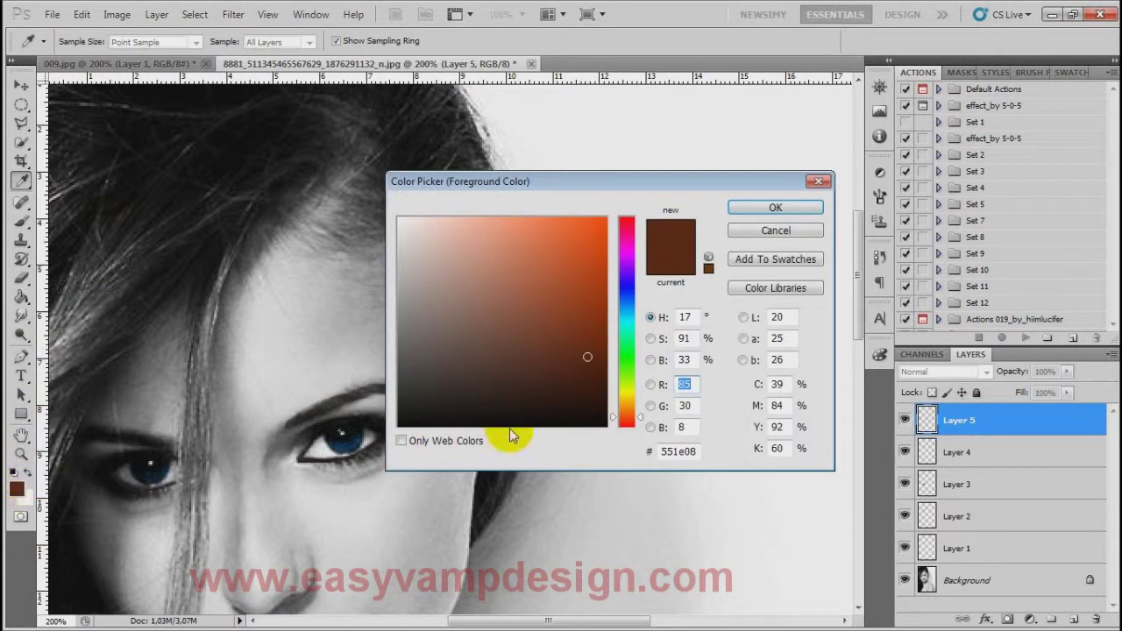
pyautogui.click(596, 405)
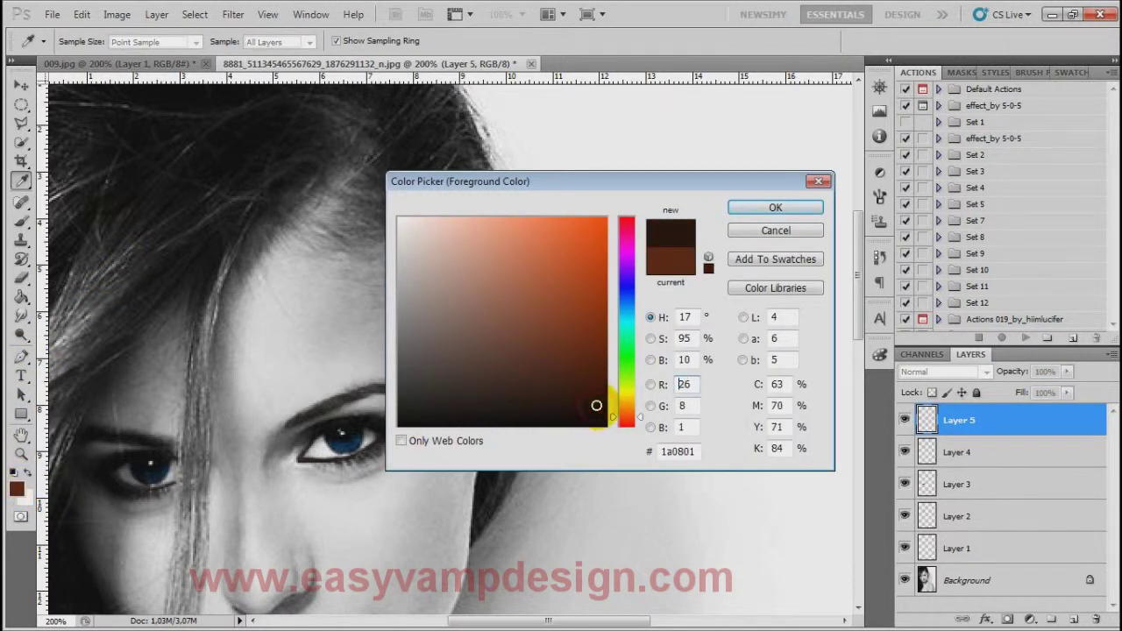
pyautogui.click(776, 205)
# Paint very dark brown over the hair on the crown and set the hair layer's blending mode to Overlay
pyautogui.moveTo(159, 189); pyautogui.dragTo(59, 233)
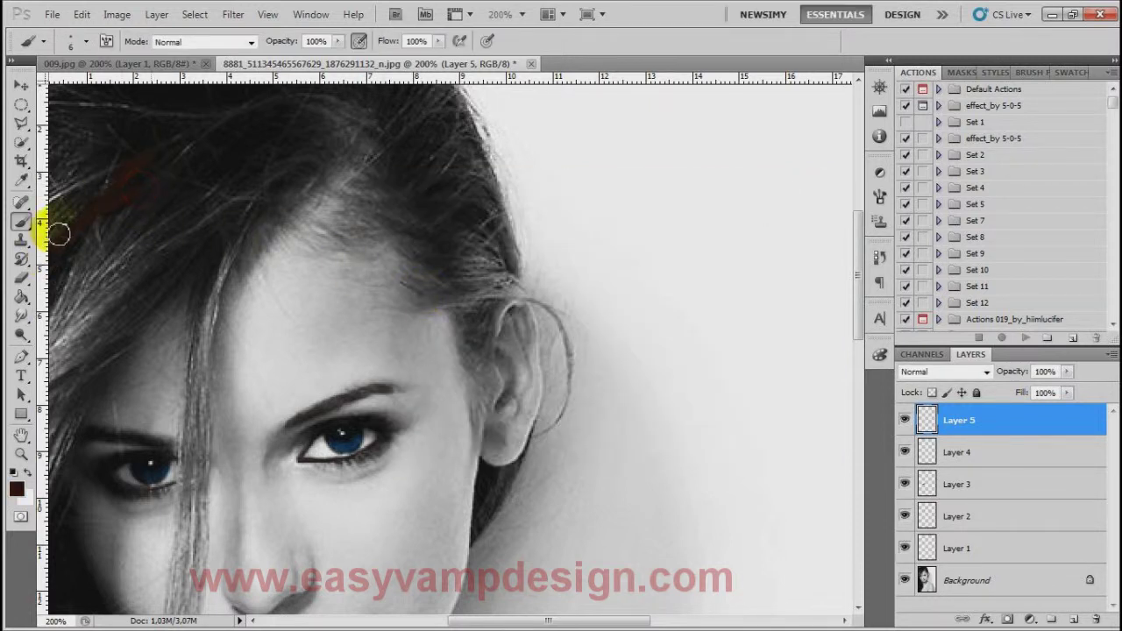
pyautogui.moveTo(65, 188)
pyautogui.mouseDown()
pyautogui.moveTo(53, 153)
pyautogui.moveTo(225, 131)
pyautogui.mouseUp()
pyautogui.click(120, 105)
pyautogui.moveTo(148, 110)
pyautogui.mouseDown()
pyautogui.moveTo(186, 109)
pyautogui.moveTo(71, 182)
pyautogui.mouseUp()
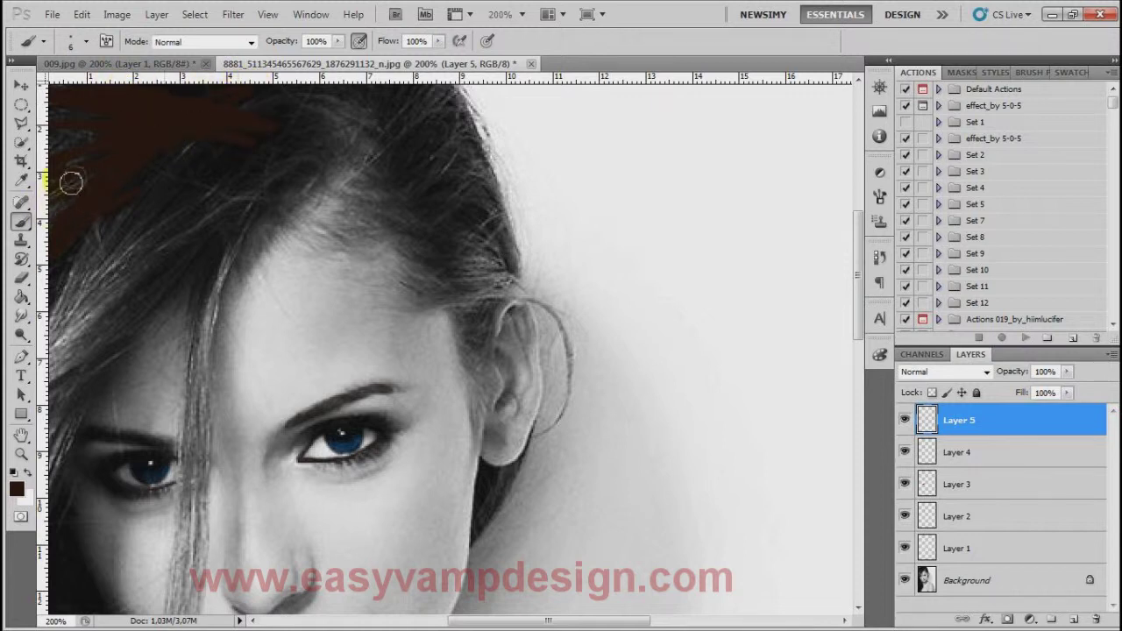
pyautogui.moveTo(102, 131)
pyautogui.mouseDown()
pyautogui.moveTo(37, 238)
pyautogui.moveTo(56, 105)
pyautogui.moveTo(85, 225)
pyautogui.moveTo(78, 98)
pyautogui.moveTo(146, 132)
pyautogui.moveTo(80, 243)
pyautogui.moveTo(188, 163)
pyautogui.mouseUp()
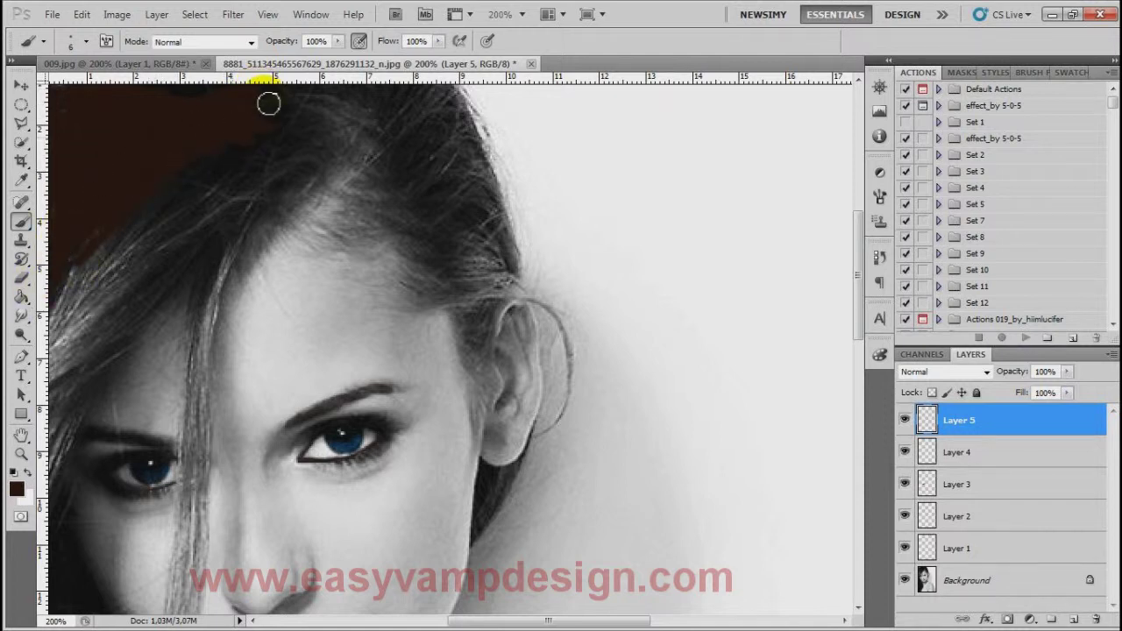
pyautogui.moveTo(263, 86); pyautogui.dragTo(82, 112)
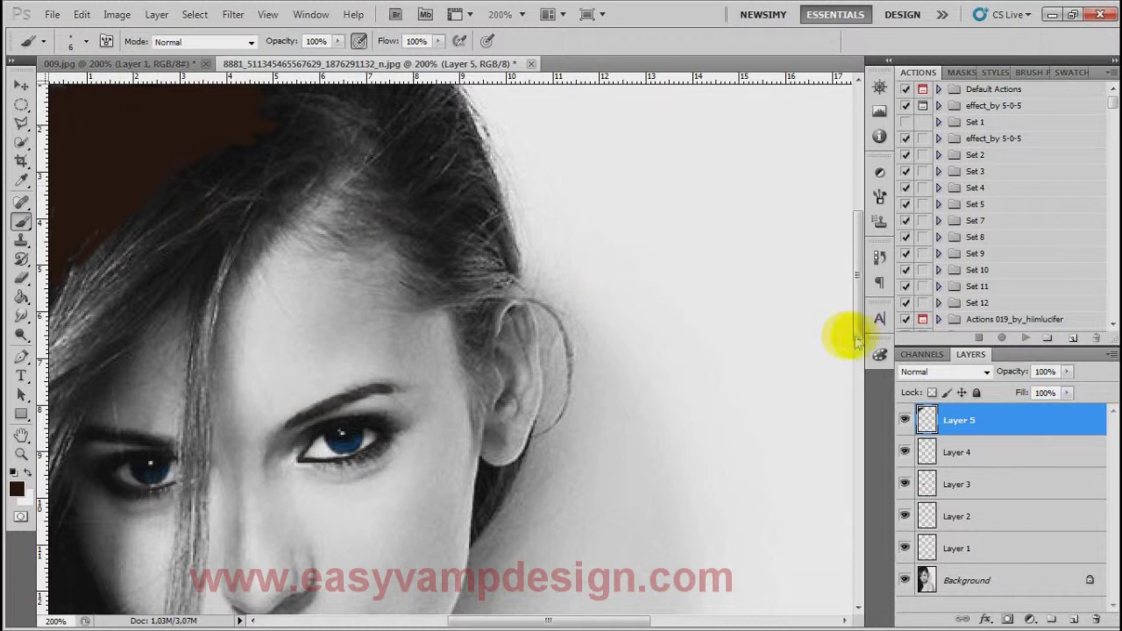
pyautogui.click(986, 372)
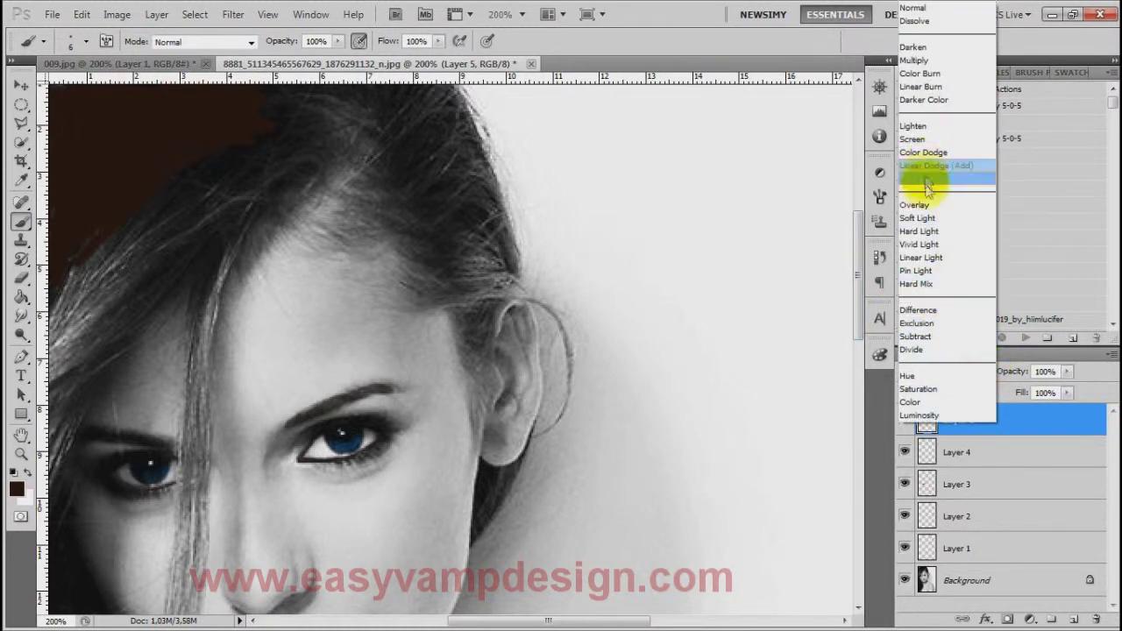
pyautogui.click(929, 200)
# Extend the brown paint over the hair framing the forehead and across the crown, and erase the overspill beside the partly covered eye
pyautogui.moveTo(113, 241)
pyautogui.mouseDown()
pyautogui.moveTo(72, 248)
pyautogui.moveTo(60, 343)
pyautogui.moveTo(80, 325)
pyautogui.moveTo(69, 347)
pyautogui.moveTo(51, 344)
pyautogui.moveTo(58, 351)
pyautogui.moveTo(126, 245)
pyautogui.moveTo(108, 270)
pyautogui.mouseUp()
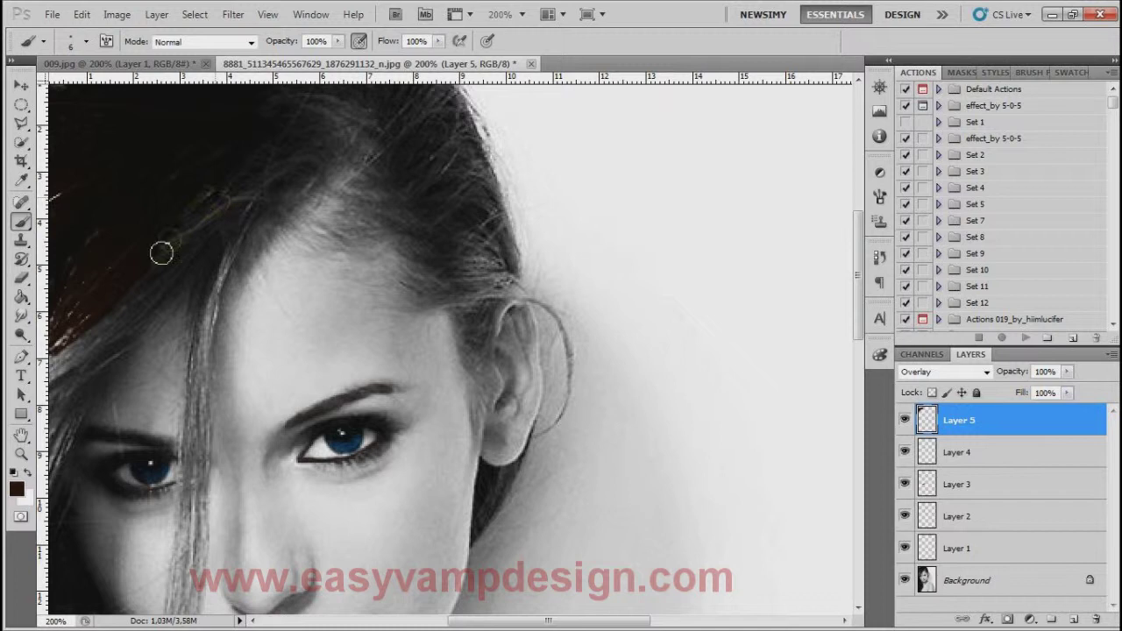
pyautogui.moveTo(86, 362)
pyautogui.mouseDown()
pyautogui.moveTo(36, 389)
pyautogui.moveTo(35, 363)
pyautogui.moveTo(81, 339)
pyautogui.mouseUp()
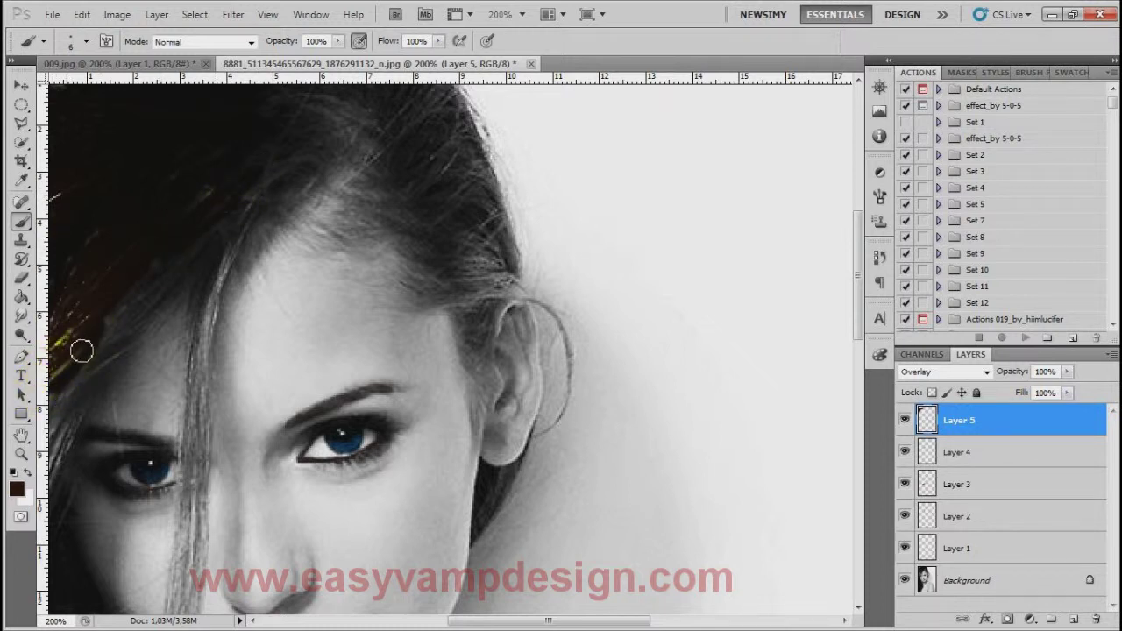
pyautogui.moveTo(84, 384)
pyautogui.mouseDown()
pyautogui.moveTo(44, 452)
pyautogui.moveTo(81, 421)
pyautogui.mouseUp()
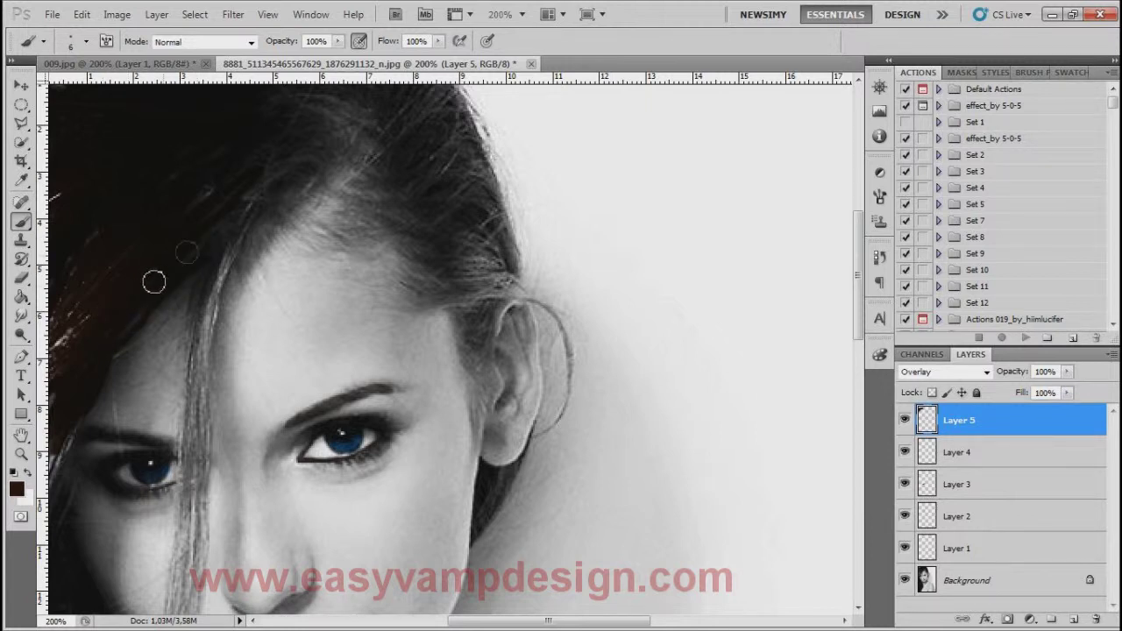
pyautogui.moveTo(284, 135)
pyautogui.mouseDown()
pyautogui.moveTo(363, 107)
pyautogui.moveTo(421, 109)
pyautogui.mouseUp()
pyautogui.moveTo(424, 99)
pyautogui.mouseDown()
pyautogui.moveTo(413, 88)
pyautogui.moveTo(400, 140)
pyautogui.moveTo(434, 113)
pyautogui.mouseUp()
pyautogui.moveTo(371, 133)
pyautogui.mouseDown()
pyautogui.moveTo(366, 120)
pyautogui.moveTo(267, 179)
pyautogui.mouseUp()
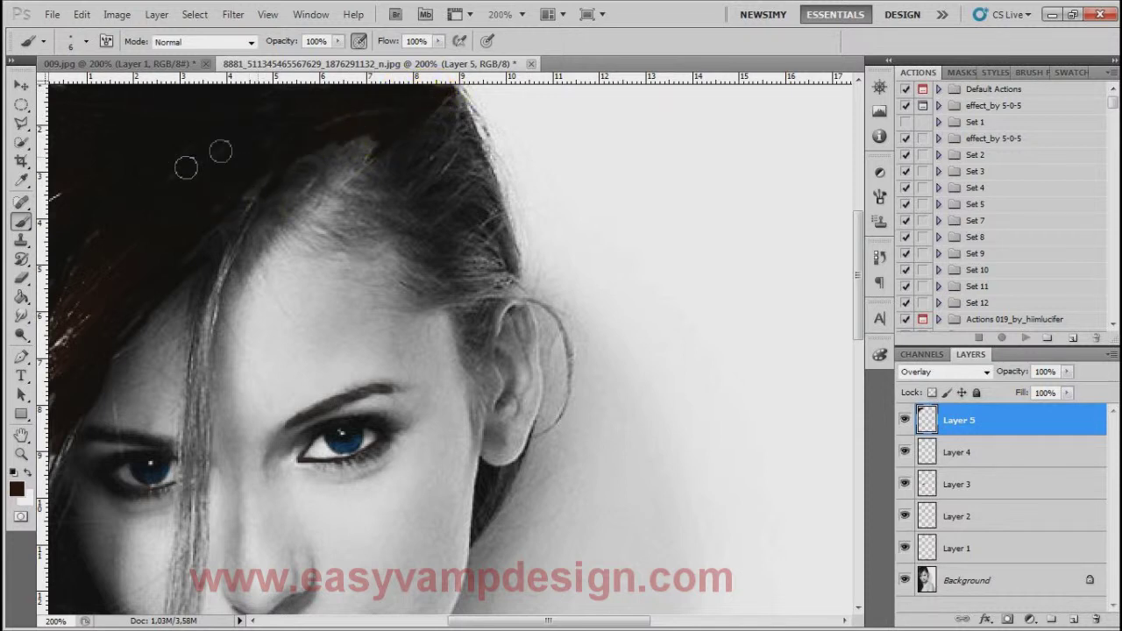
pyautogui.moveTo(165, 191)
pyautogui.mouseDown()
pyautogui.moveTo(75, 201)
pyautogui.moveTo(20, 326)
pyautogui.moveTo(85, 487)
pyautogui.mouseUp()
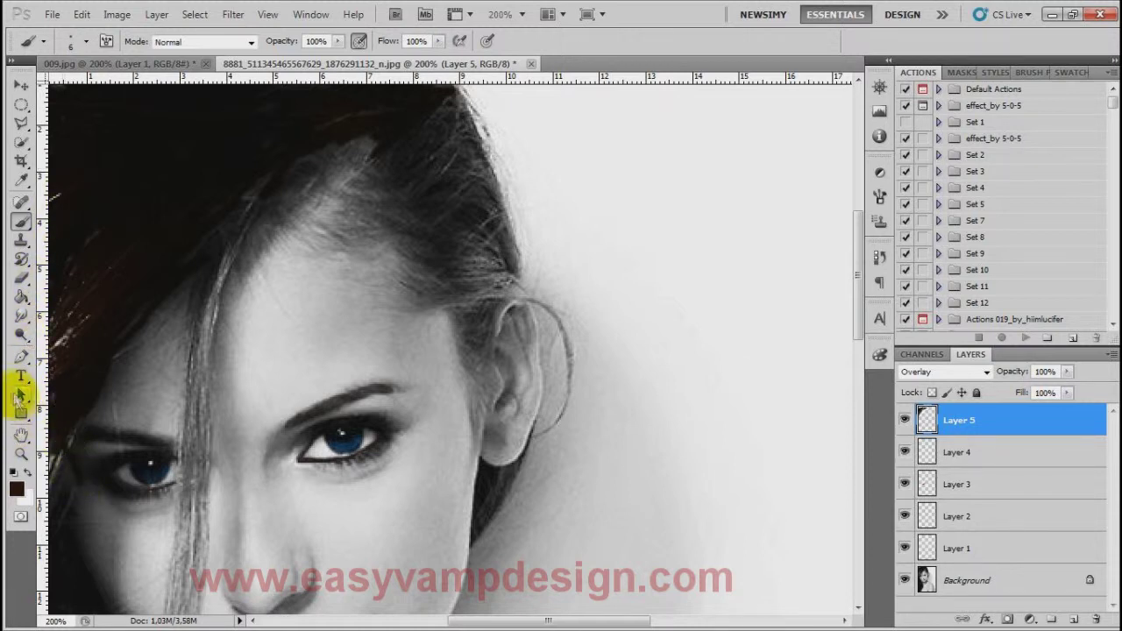
pyautogui.click(21, 275)
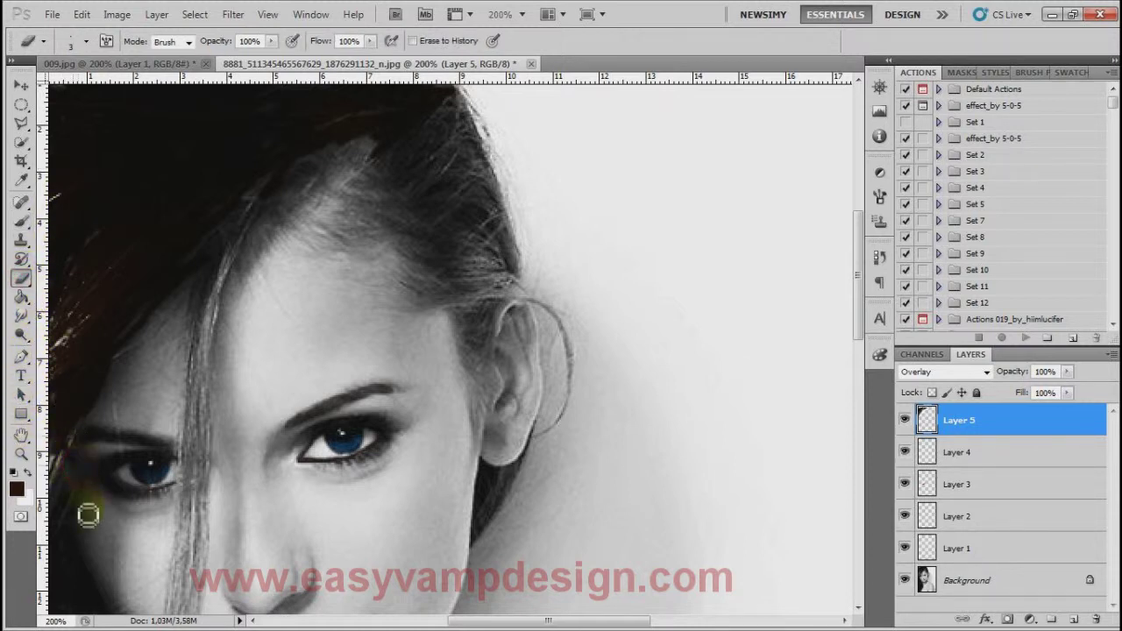
pyautogui.moveTo(93, 495); pyautogui.dragTo(86, 466)
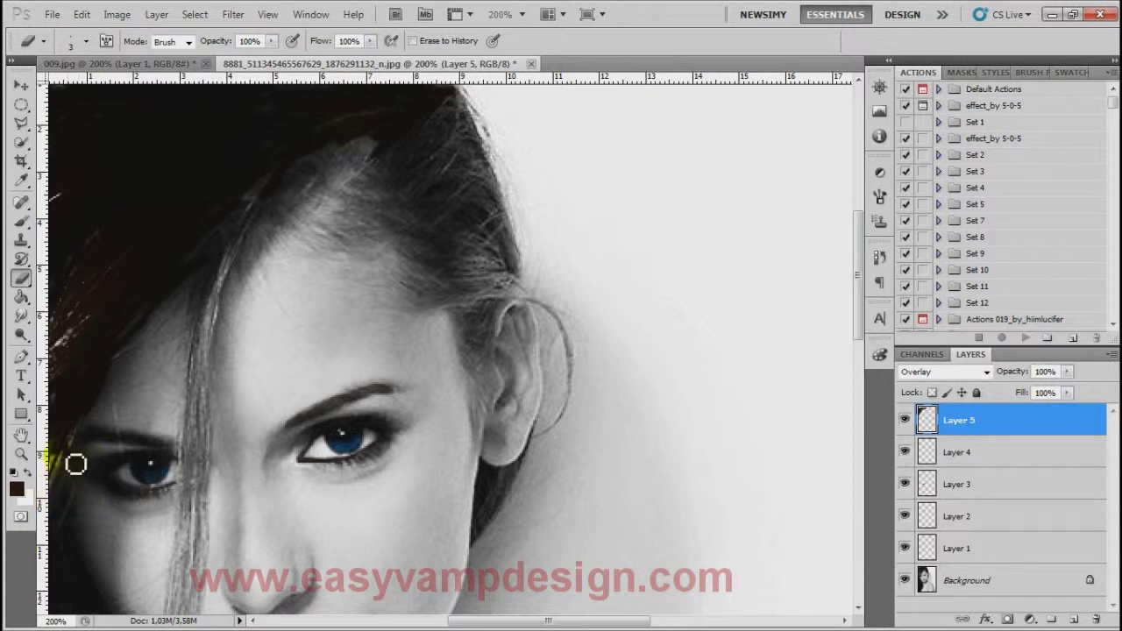
# Brush the brown over the long hair hanging beside the cheek, neck and shoulder
pyautogui.click(19, 223)
pyautogui.scroll(-3, 76, 388)
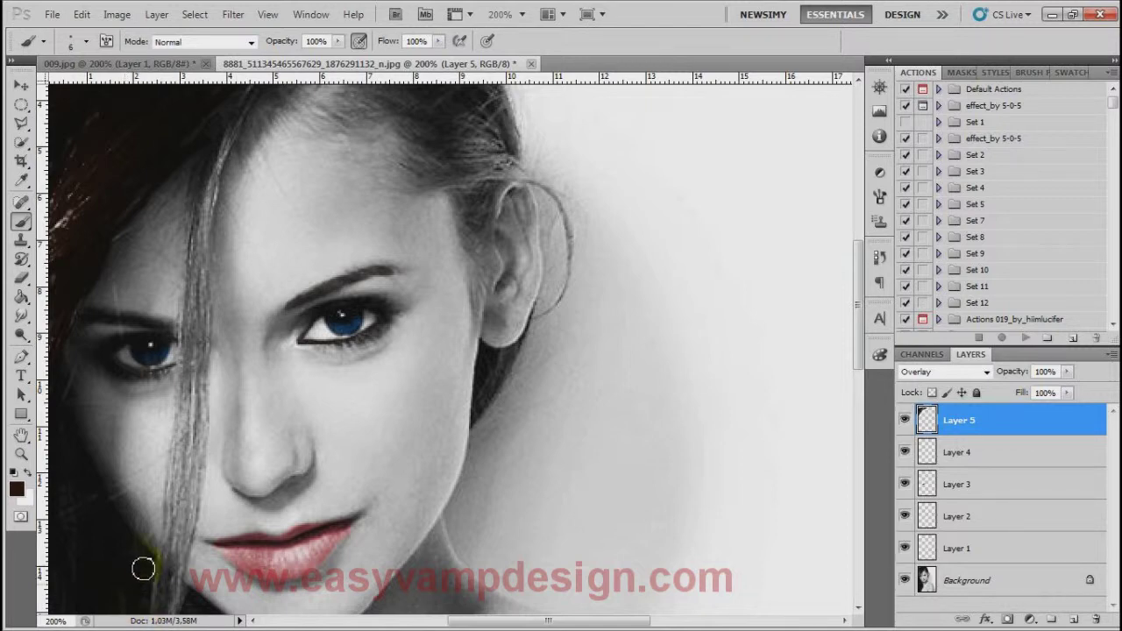
pyautogui.scroll(-6, 81, 529)
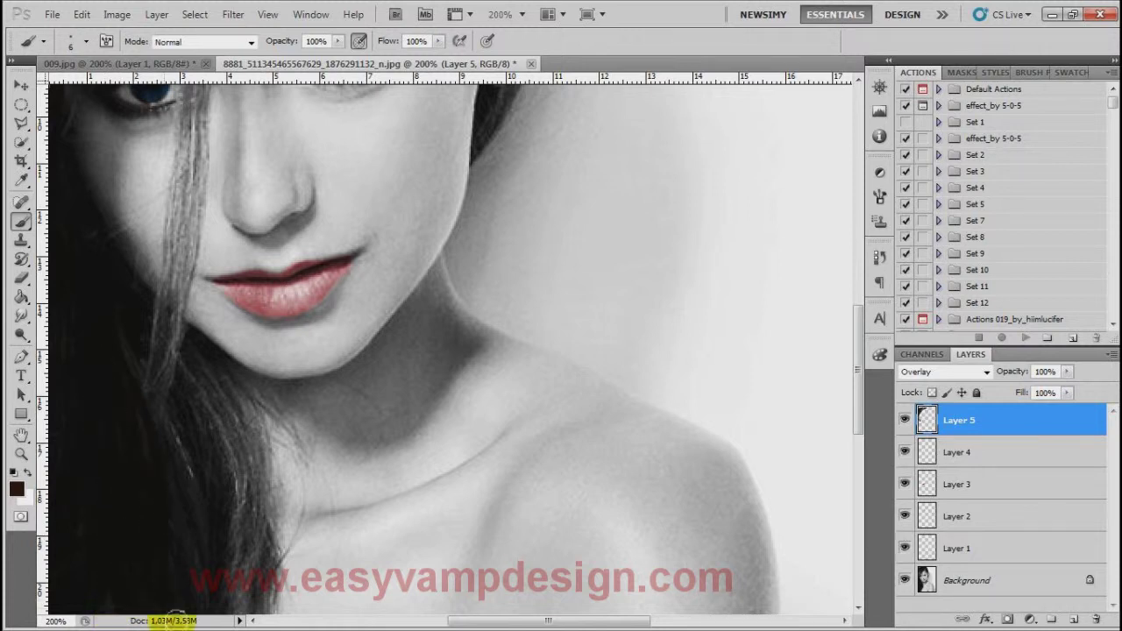
pyautogui.moveTo(168, 471)
pyautogui.mouseDown()
pyautogui.moveTo(129, 353)
pyautogui.moveTo(156, 410)
pyautogui.moveTo(144, 362)
pyautogui.moveTo(169, 457)
pyautogui.moveTo(108, 349)
pyautogui.mouseUp()
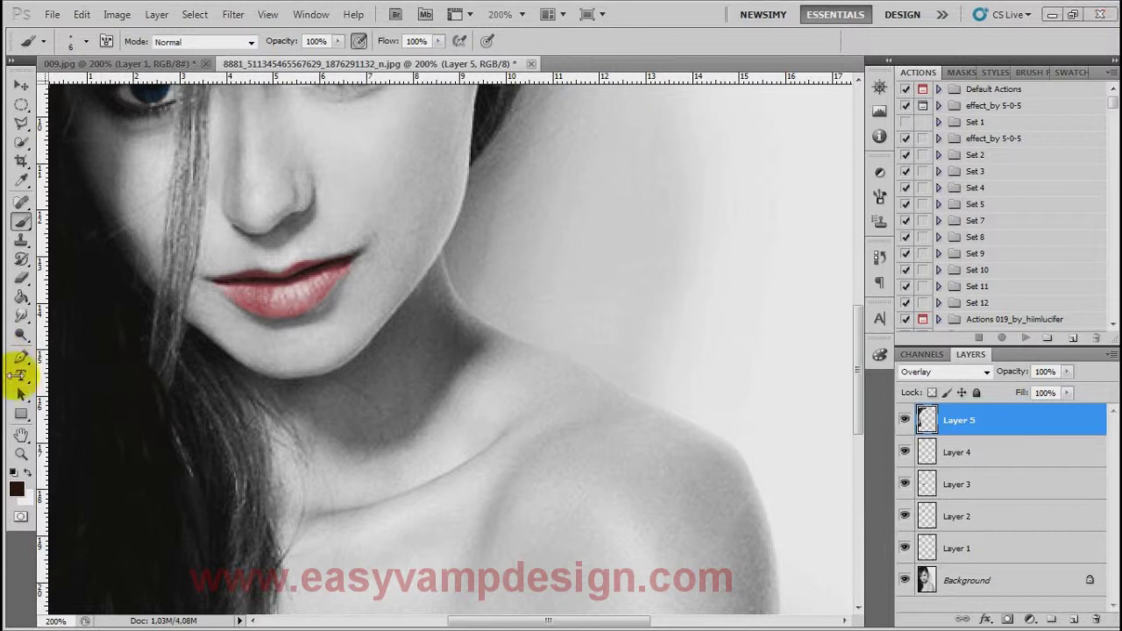
pyautogui.moveTo(181, 430)
pyautogui.mouseDown()
pyautogui.moveTo(202, 463)
pyautogui.moveTo(188, 383)
pyautogui.moveTo(170, 395)
pyautogui.moveTo(154, 354)
pyautogui.moveTo(222, 436)
pyautogui.moveTo(202, 380)
pyautogui.moveTo(239, 469)
pyautogui.moveTo(235, 616)
pyautogui.moveTo(244, 569)
pyautogui.moveTo(232, 447)
pyautogui.moveTo(218, 552)
pyautogui.mouseUp()
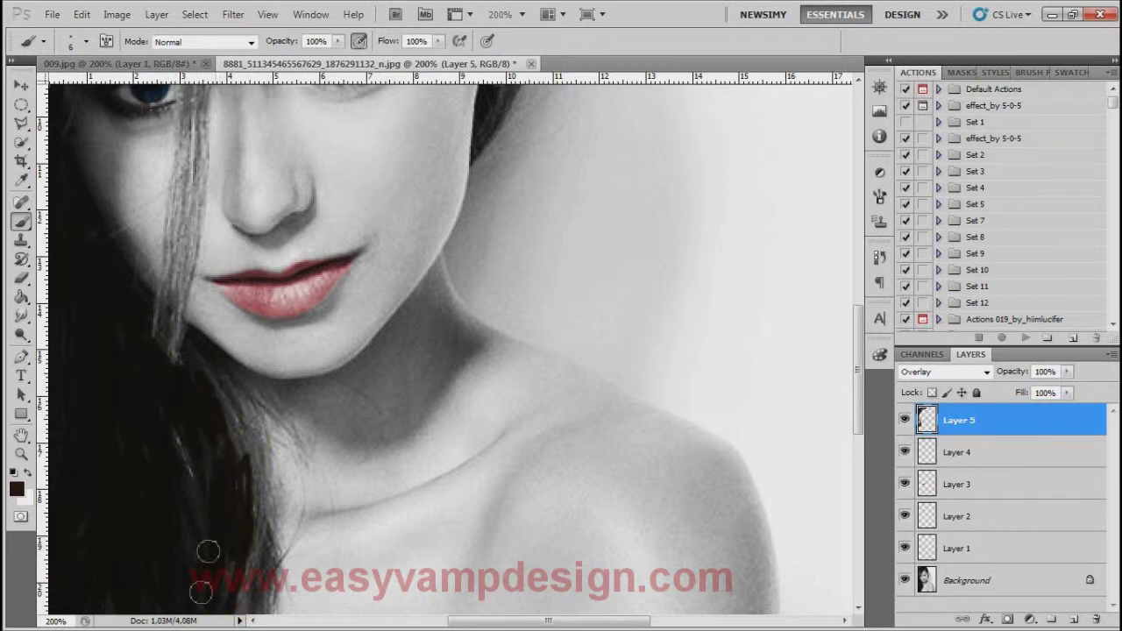
pyautogui.scroll(-4, 163, 463)
# Enlarge the brush to 61 px and paint the remaining hair above the ear and along the hairline
pyautogui.click(86, 41)
pyautogui.press('Return')
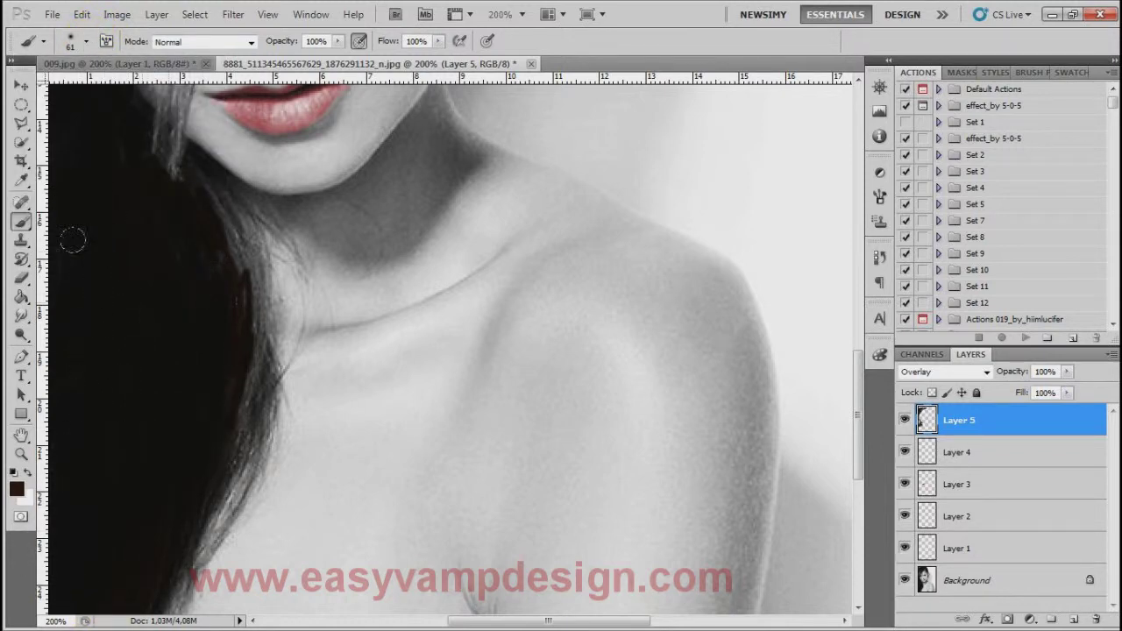
pyautogui.scroll(12, 73, 240)
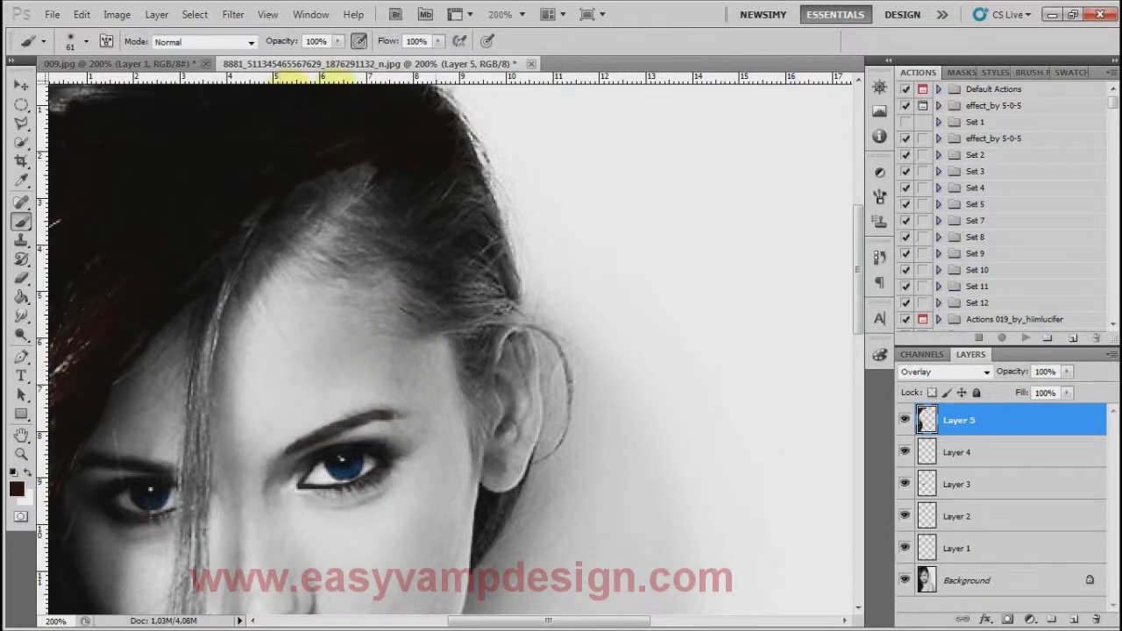
pyautogui.moveTo(465, 97)
pyautogui.mouseDown()
pyautogui.moveTo(413, 237)
pyautogui.moveTo(400, 170)
pyautogui.moveTo(509, 263)
pyautogui.mouseUp()
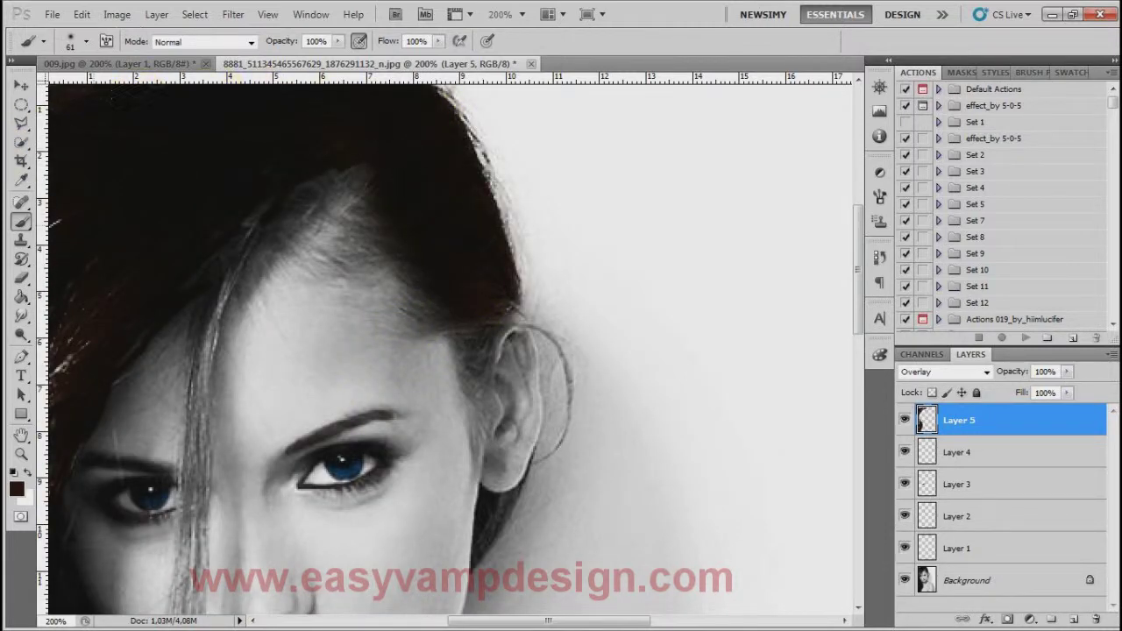
pyautogui.moveTo(250, 263); pyautogui.dragTo(337, 187)
# Reduce the brush size to 9 px and paint the thin strand crossing the face and the hair around the ear
pyautogui.click(85, 41)
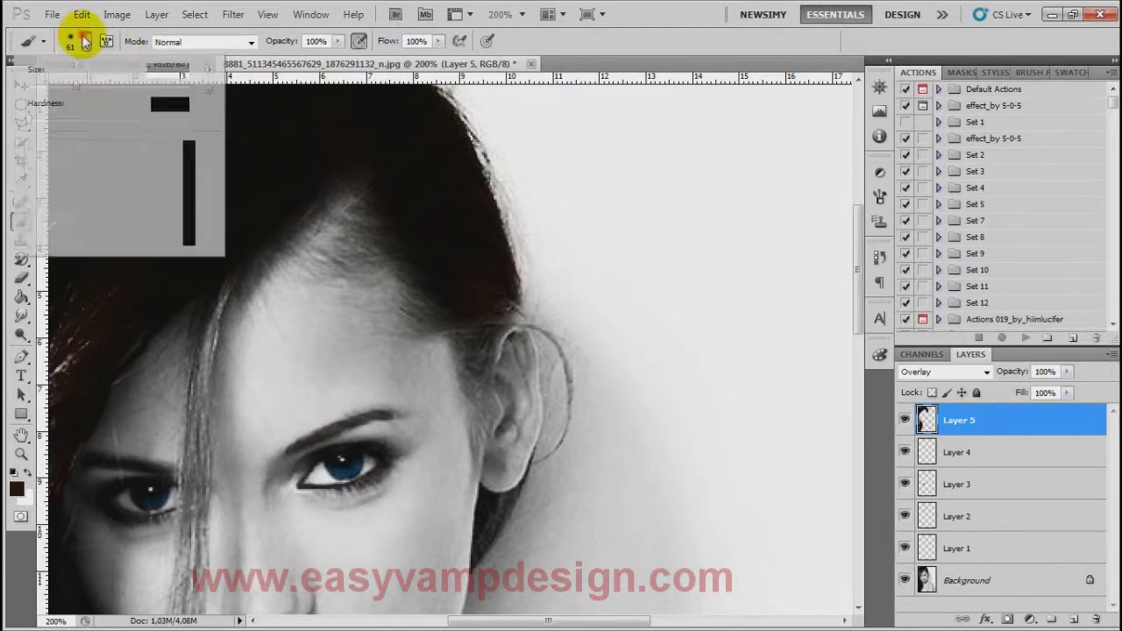
pyautogui.moveTo(52, 85); pyautogui.dragTo(37, 88)
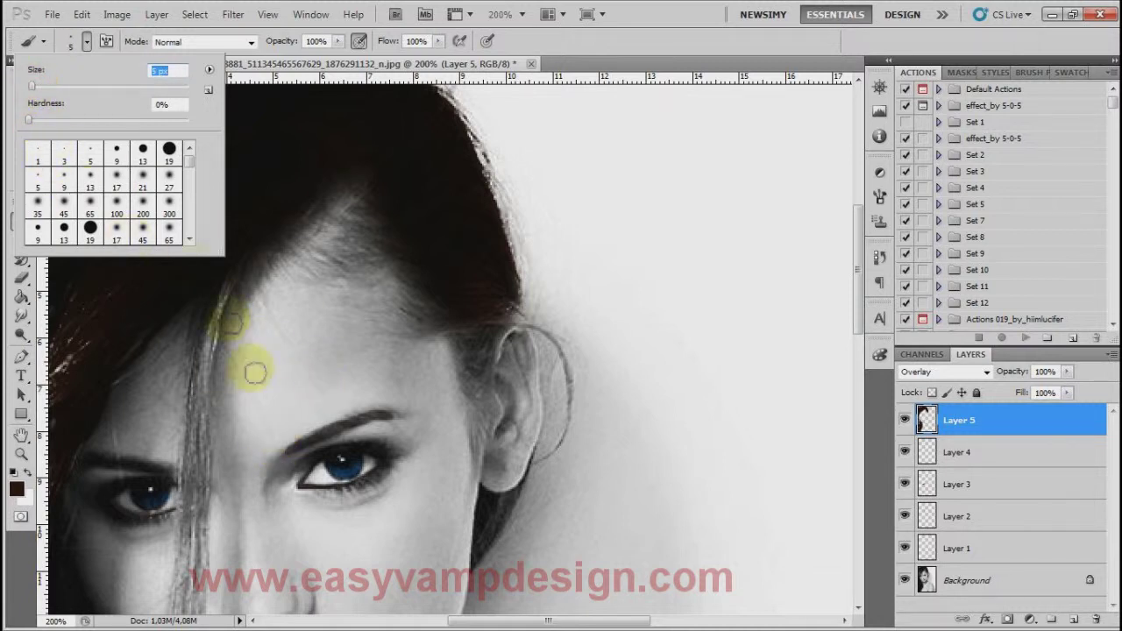
pyautogui.moveTo(37, 87); pyautogui.dragTo(33, 85)
pyautogui.moveTo(226, 285)
pyautogui.mouseDown()
pyautogui.moveTo(205, 325)
pyautogui.moveTo(201, 438)
pyautogui.moveTo(213, 298)
pyautogui.mouseUp()
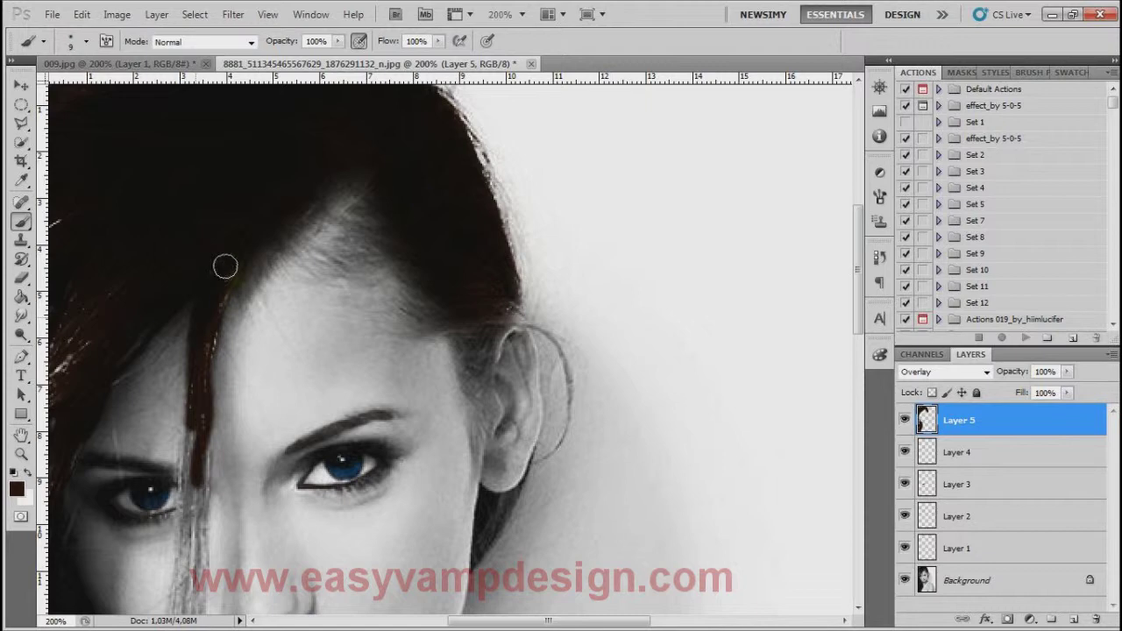
pyautogui.moveTo(206, 349)
pyautogui.mouseDown()
pyautogui.moveTo(181, 514)
pyautogui.moveTo(183, 474)
pyautogui.moveTo(195, 570)
pyautogui.moveTo(207, 513)
pyautogui.moveTo(200, 538)
pyautogui.mouseUp()
pyautogui.scroll(-3, 180, 561)
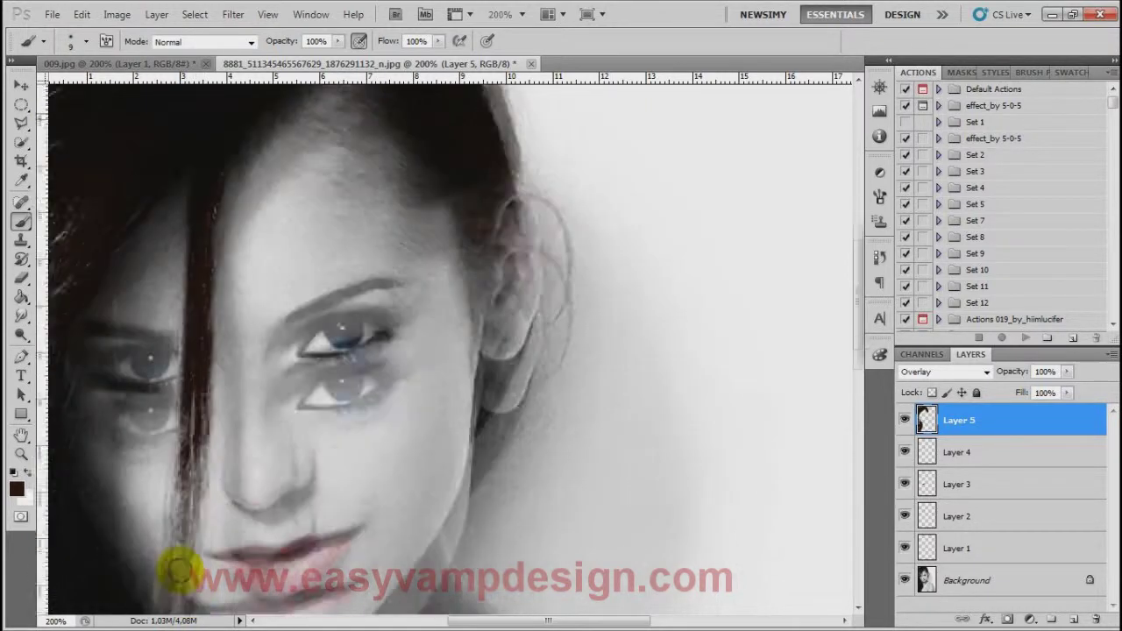
pyautogui.moveTo(195, 423)
pyautogui.mouseDown()
pyautogui.moveTo(166, 605)
pyautogui.moveTo(179, 495)
pyautogui.moveTo(158, 500)
pyautogui.moveTo(163, 441)
pyautogui.moveTo(165, 596)
pyautogui.mouseUp()
pyautogui.moveTo(521, 252)
pyautogui.mouseDown()
pyautogui.moveTo(491, 176)
pyautogui.moveTo(455, 148)
pyautogui.moveTo(476, 208)
pyautogui.moveTo(454, 220)
pyautogui.moveTo(481, 226)
pyautogui.moveTo(499, 369)
pyautogui.moveTo(484, 391)
pyautogui.moveTo(501, 368)
pyautogui.moveTo(493, 339)
pyautogui.moveTo(479, 398)
pyautogui.moveTo(468, 334)
pyautogui.moveTo(481, 406)
pyautogui.mouseUp()
# Lower the hair layer's opacity to 56% and paint brown along the outer edge of the long hair beside the neck
pyautogui.moveTo(1070, 373); pyautogui.dragTo(1035, 387)
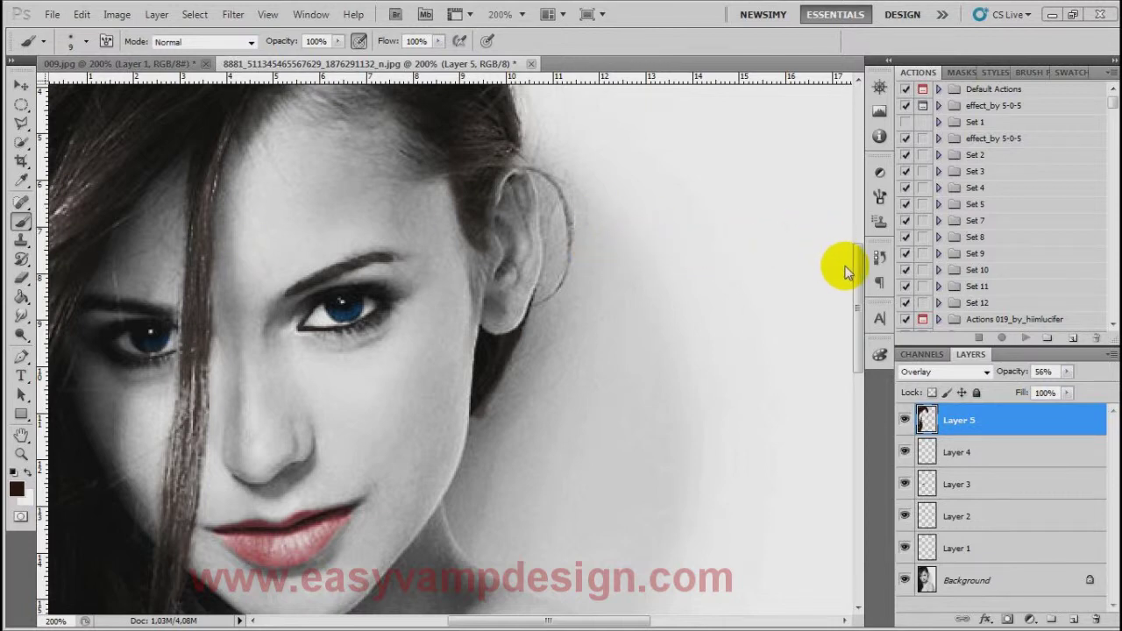
pyautogui.moveTo(859, 267); pyautogui.dragTo(813, 374)
pyautogui.moveTo(230, 158); pyautogui.dragTo(237, 210)
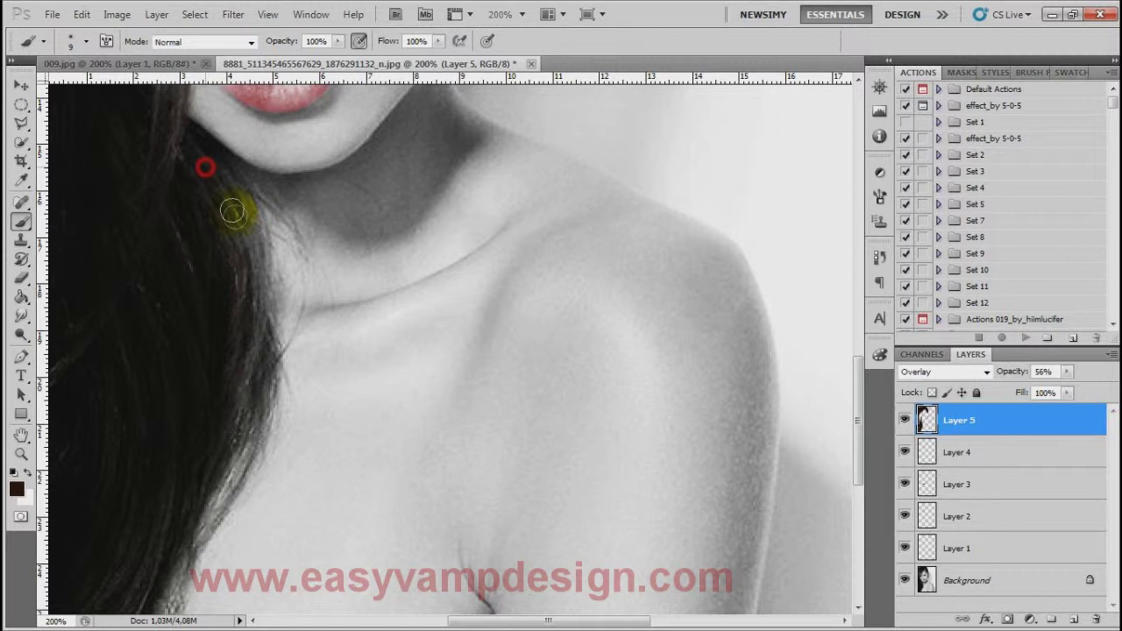
pyautogui.moveTo(207, 173)
pyautogui.mouseDown()
pyautogui.moveTo(245, 254)
pyautogui.moveTo(225, 180)
pyautogui.moveTo(251, 230)
pyautogui.moveTo(243, 358)
pyautogui.mouseUp()
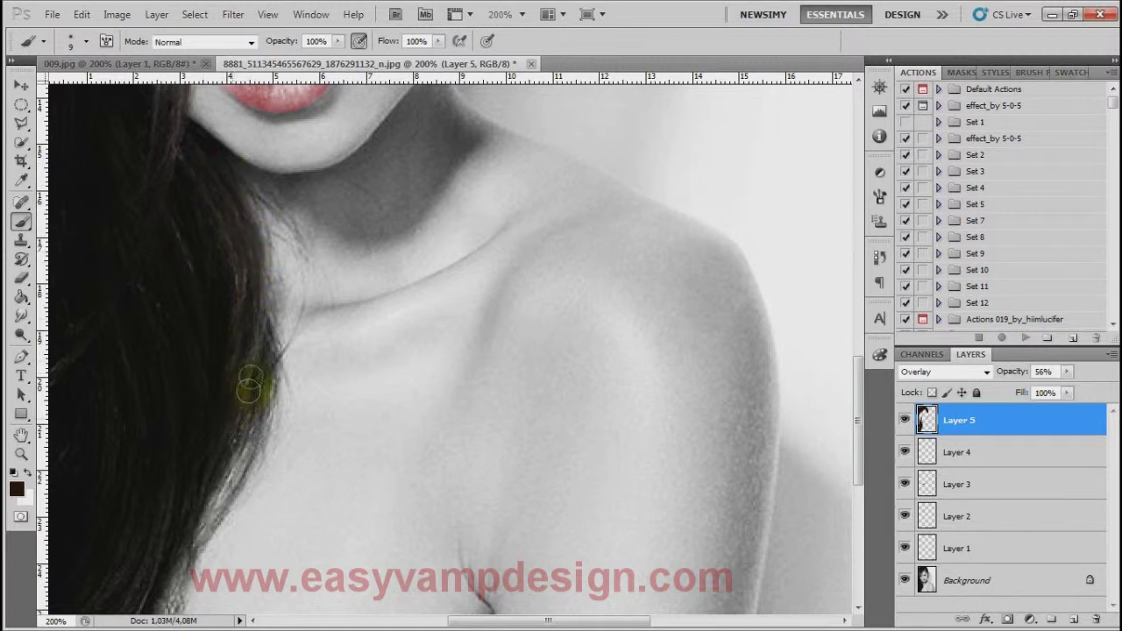
pyautogui.moveTo(250, 403)
pyautogui.mouseDown()
pyautogui.moveTo(260, 333)
pyautogui.moveTo(255, 426)
pyautogui.moveTo(168, 576)
pyautogui.moveTo(154, 608)
pyautogui.moveTo(184, 571)
pyautogui.moveTo(164, 616)
pyautogui.moveTo(189, 535)
pyautogui.moveTo(246, 453)
pyautogui.moveTo(254, 411)
pyautogui.mouseUp()
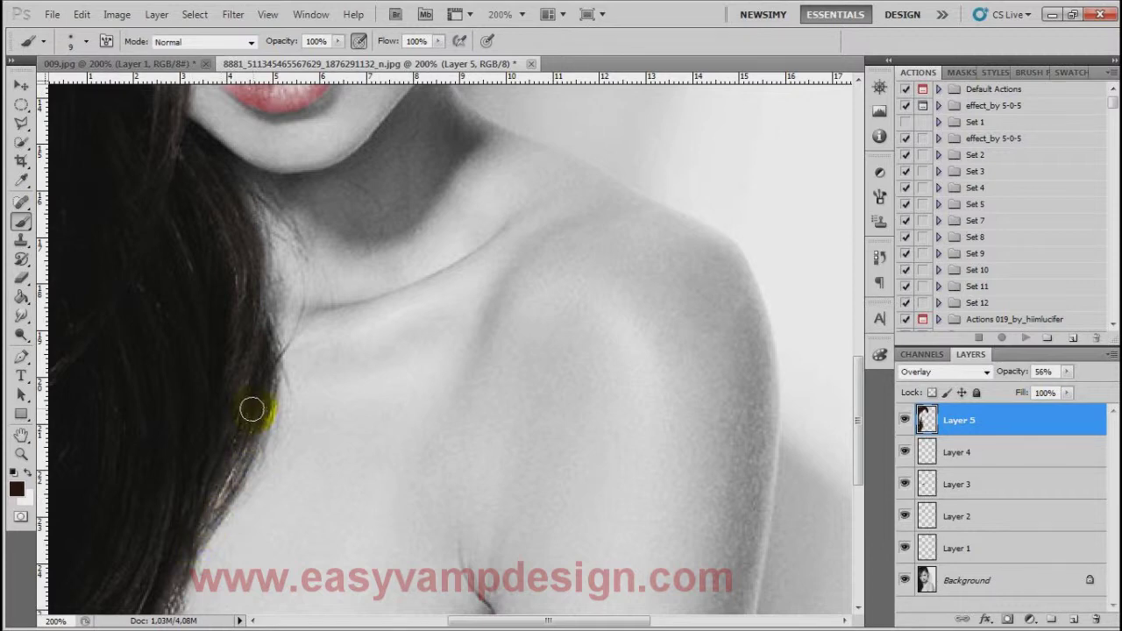
# Touch up the brown on the face strand near the mouth and on the lower ends of the long hair
pyautogui.scroll(10, 241, 408)
pyautogui.scroll(1, 231, 407)
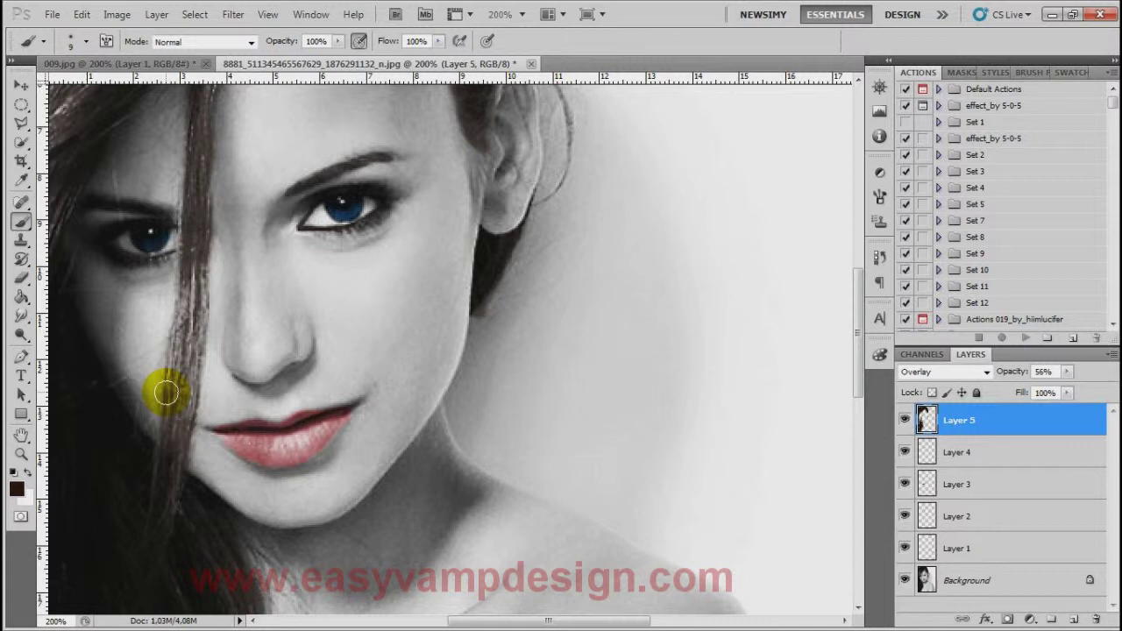
pyautogui.moveTo(165, 395); pyautogui.dragTo(176, 418)
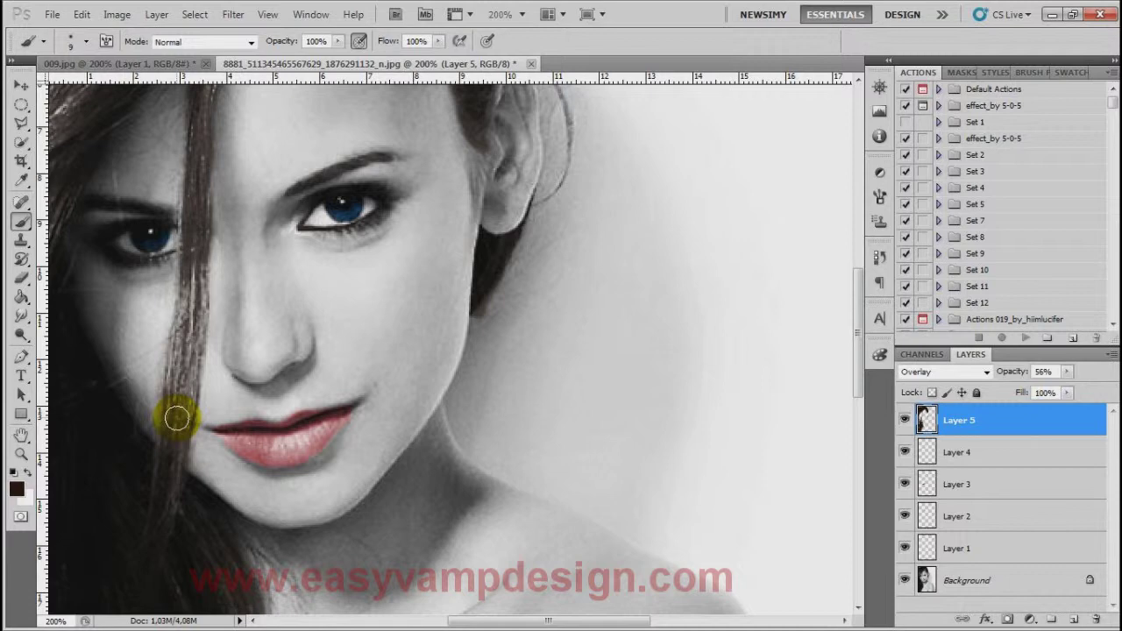
pyautogui.scroll(-5, 731, 307)
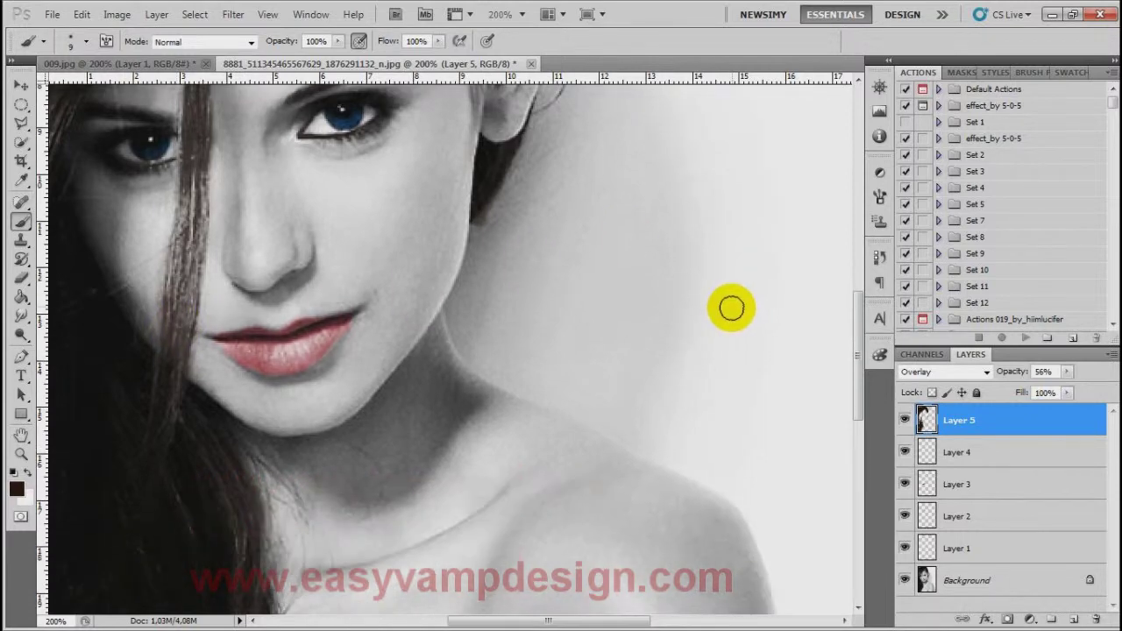
pyautogui.scroll(-5, 731, 306)
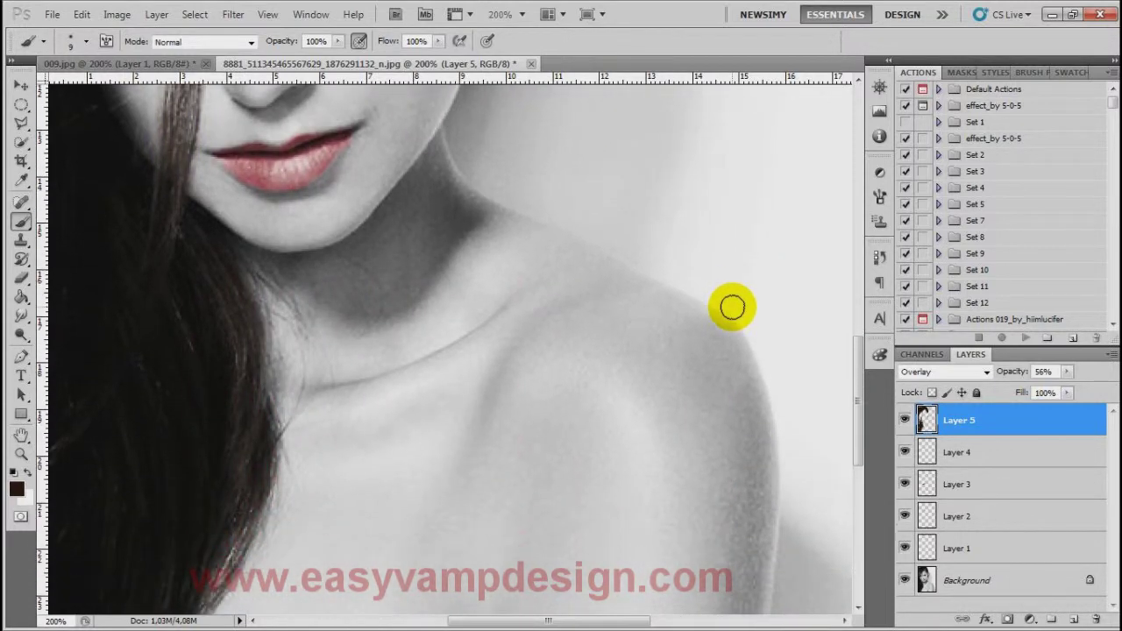
pyautogui.click(216, 342)
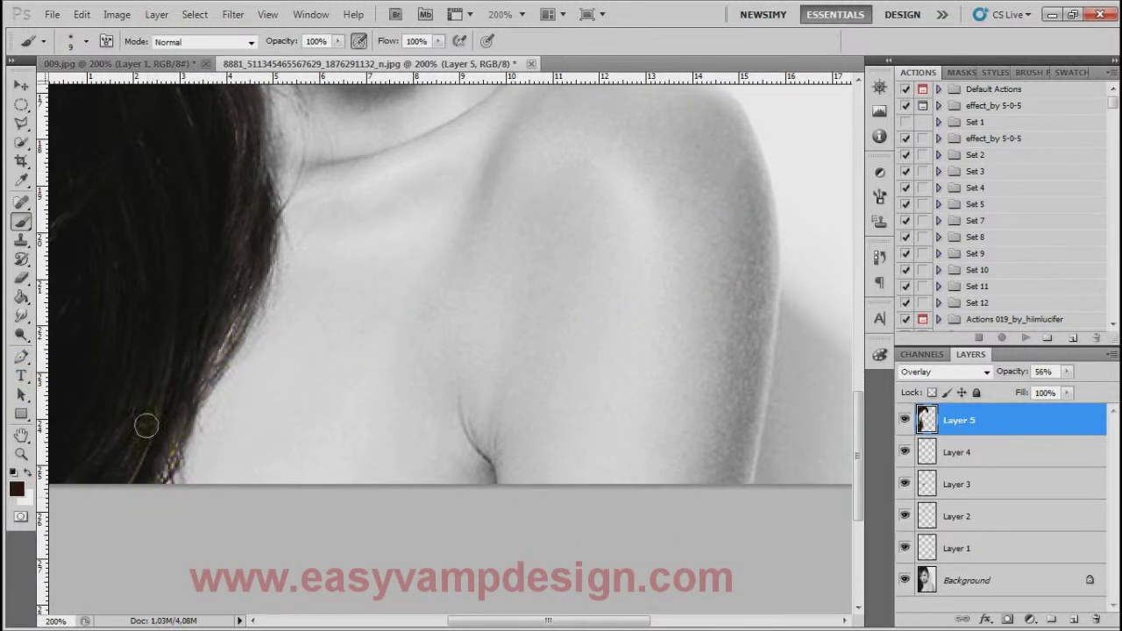
pyautogui.scroll(2, 81, 342)
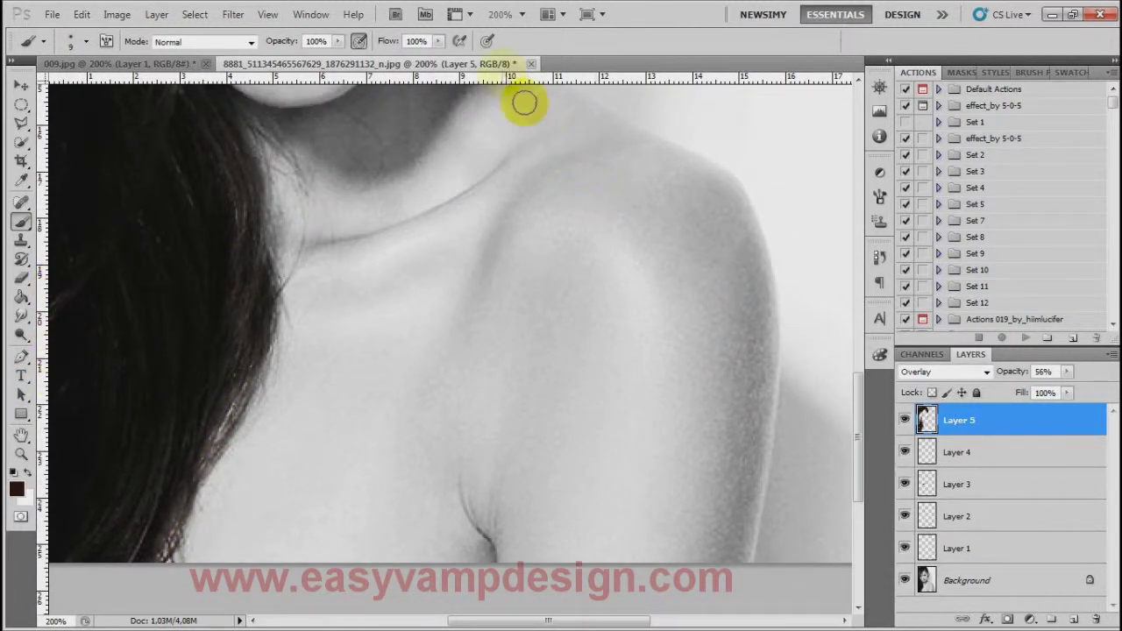
# Zoom out to 100% and examine the colored portrait
pyautogui.click(522, 14)
pyautogui.click(523, 71)
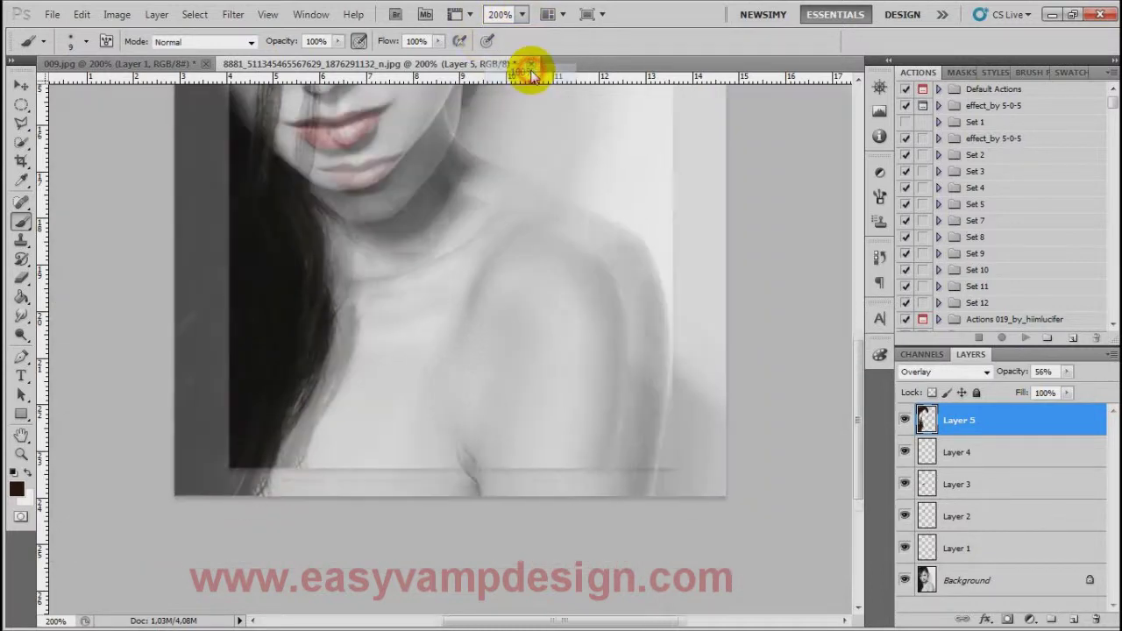
pyautogui.scroll(2, 574, 178)
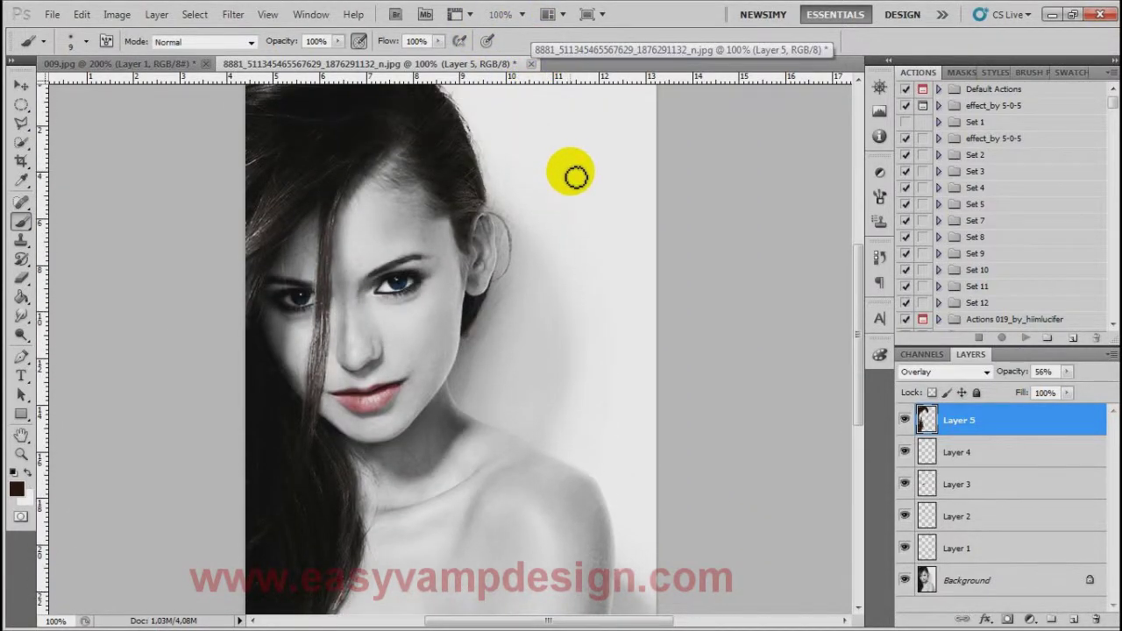